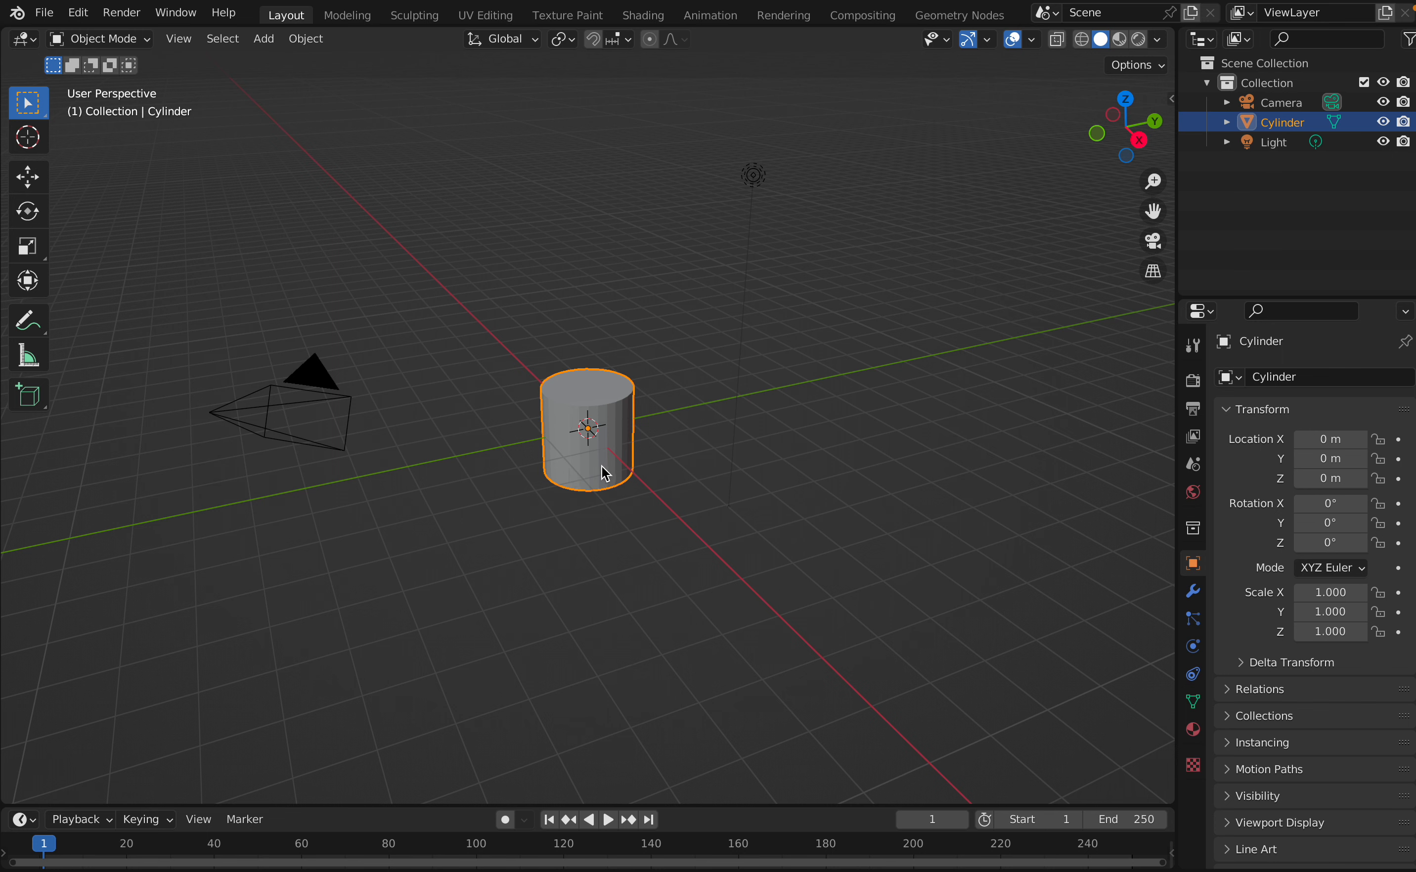
Stretch the cylinder along the global Z axis by a scale factor of about -1.44.
key(s)
key(x)
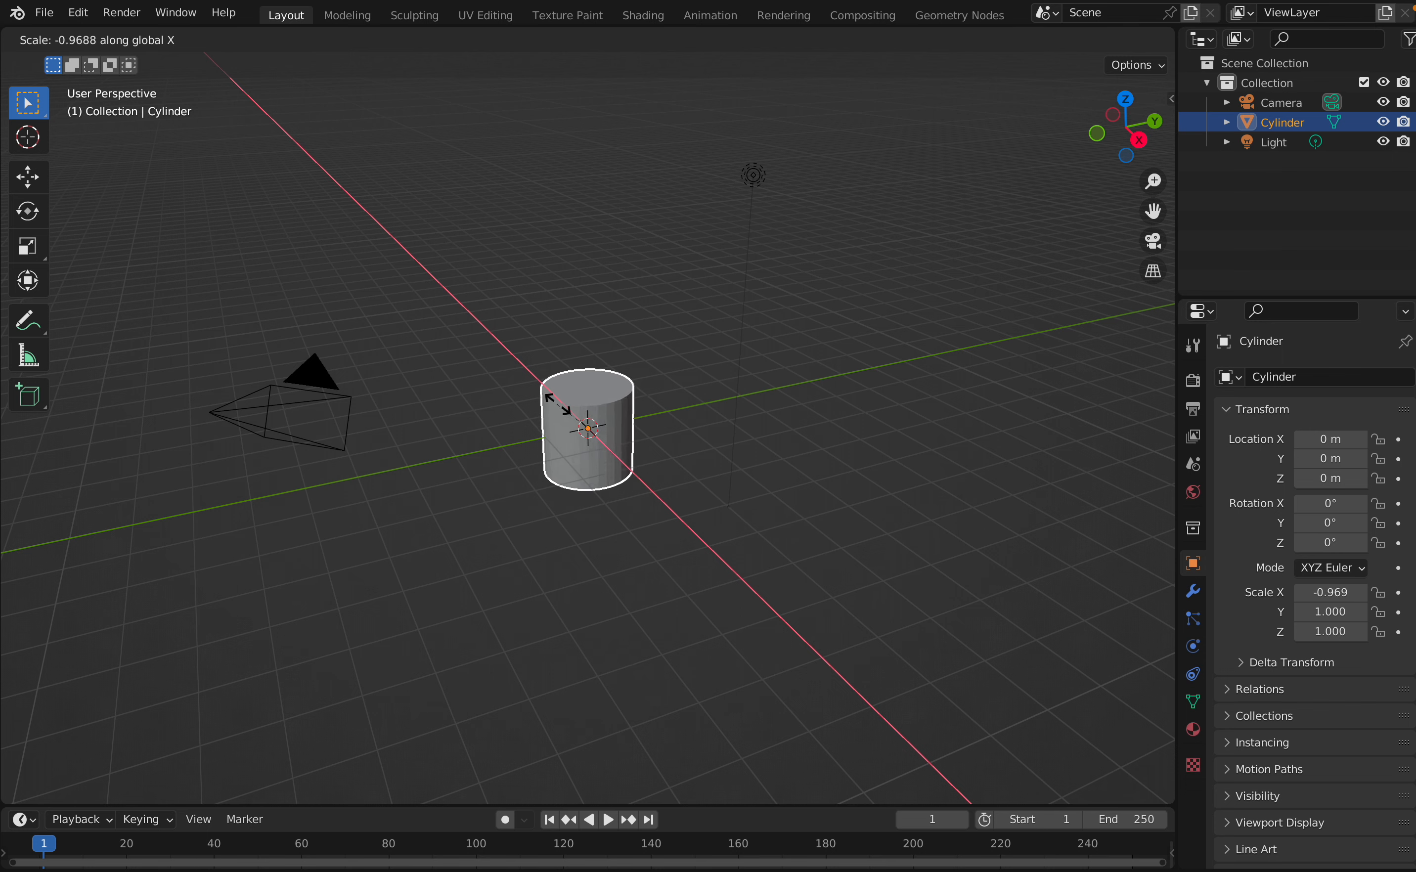
key(y)
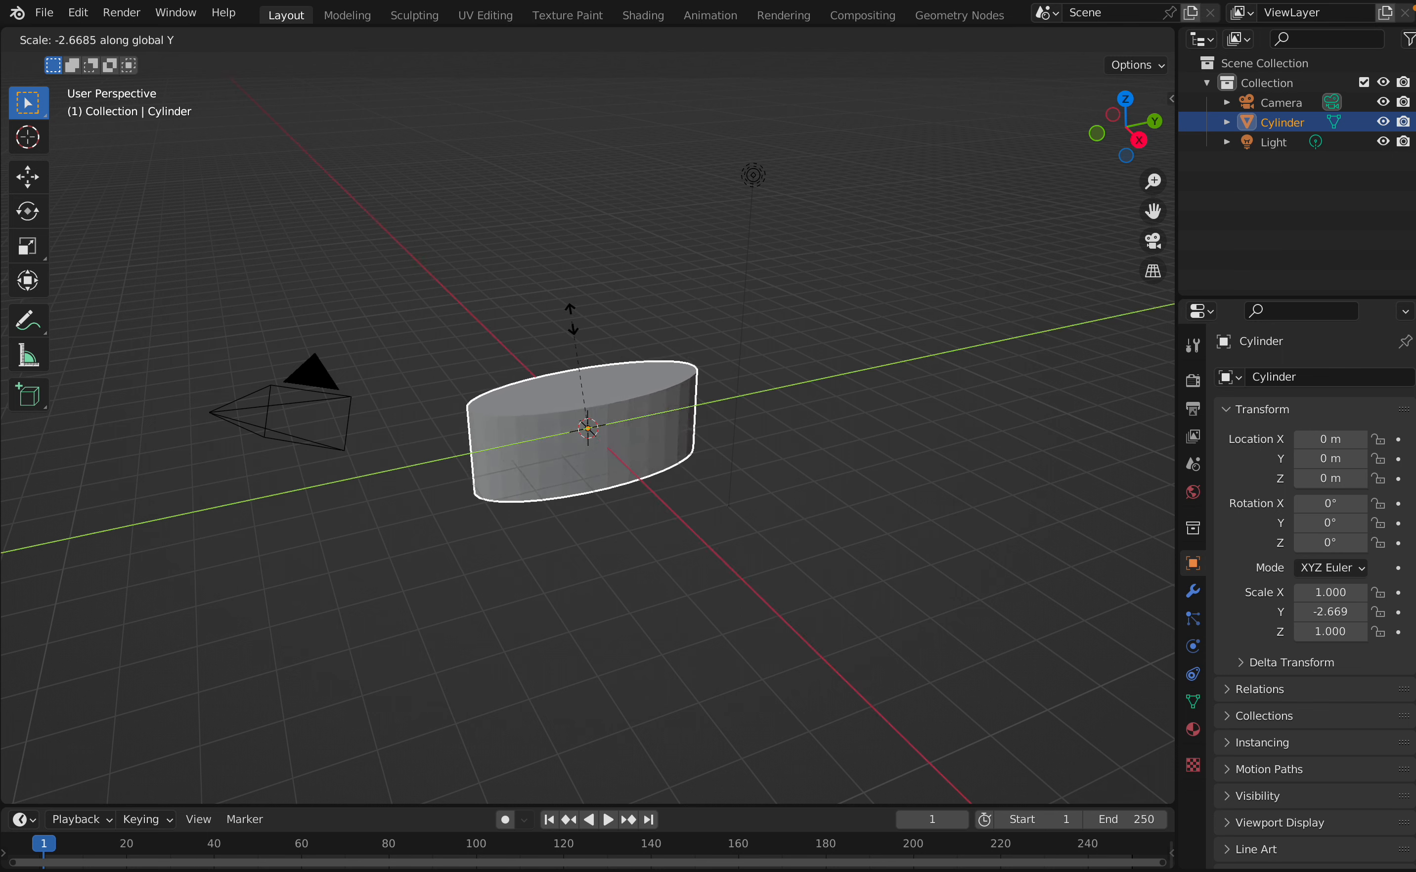
key(z)
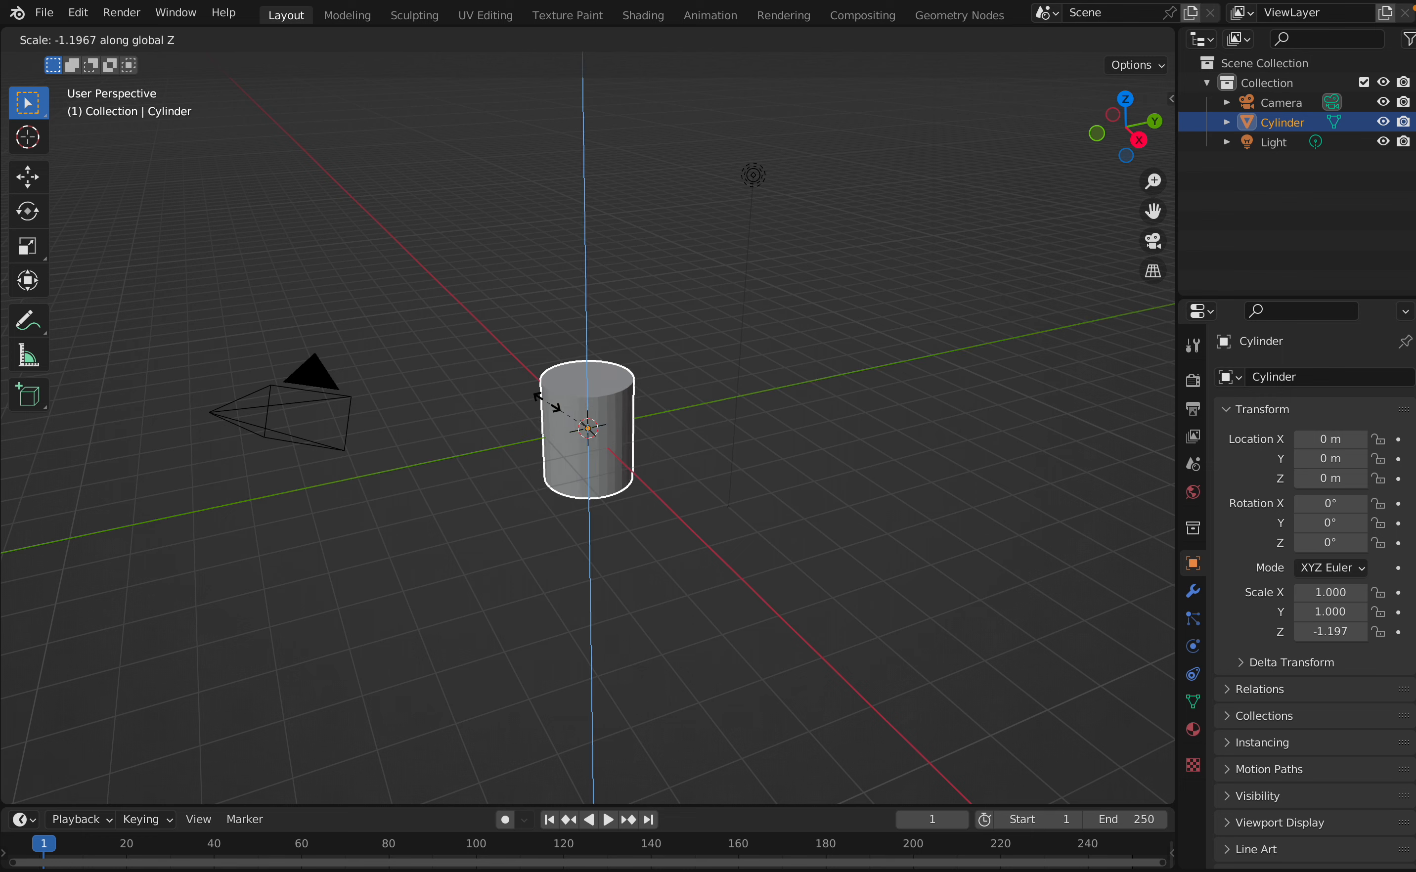
click(579, 371)
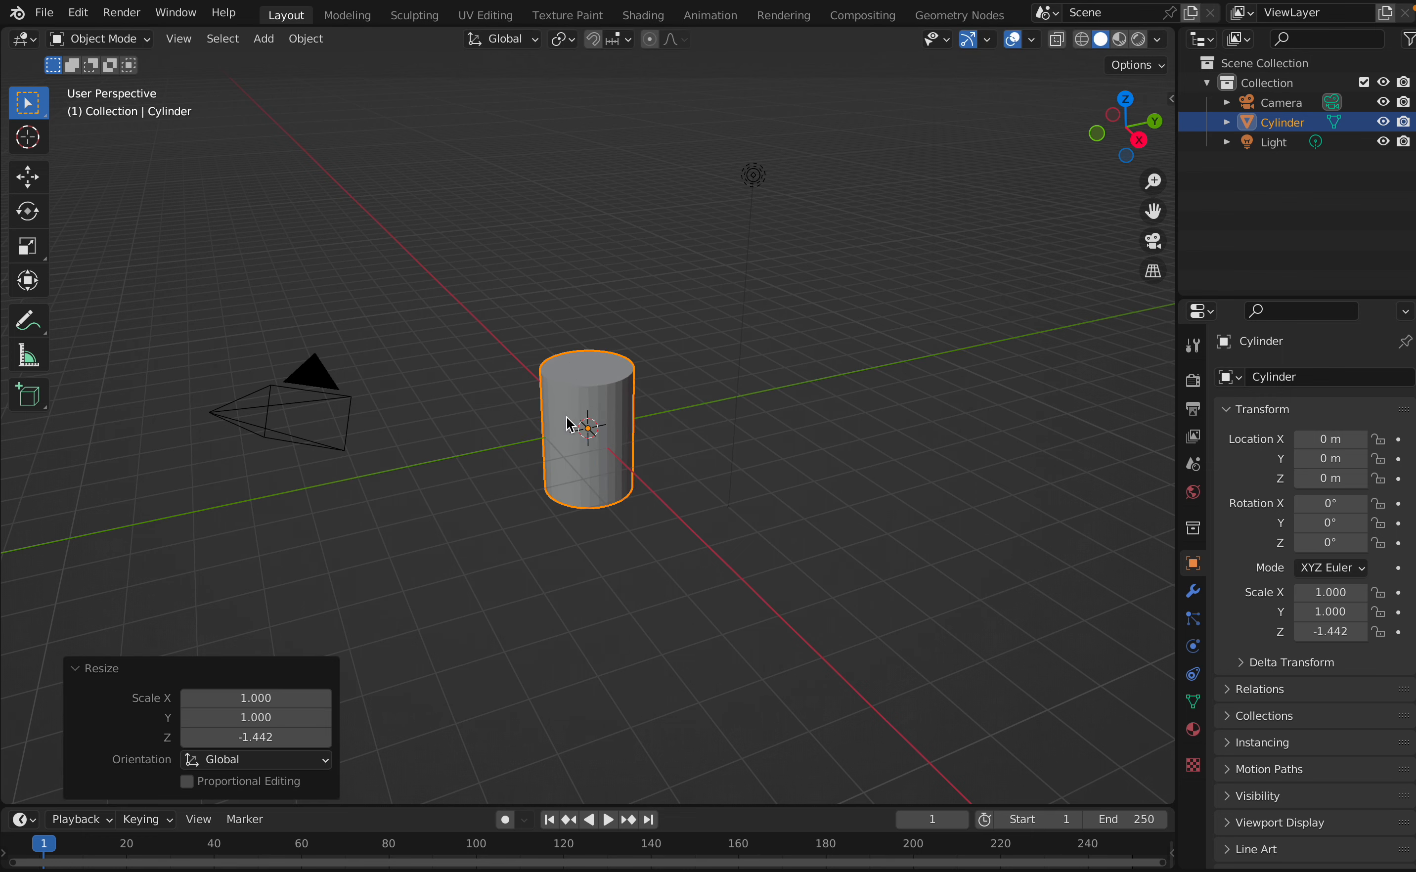
click(566, 436)
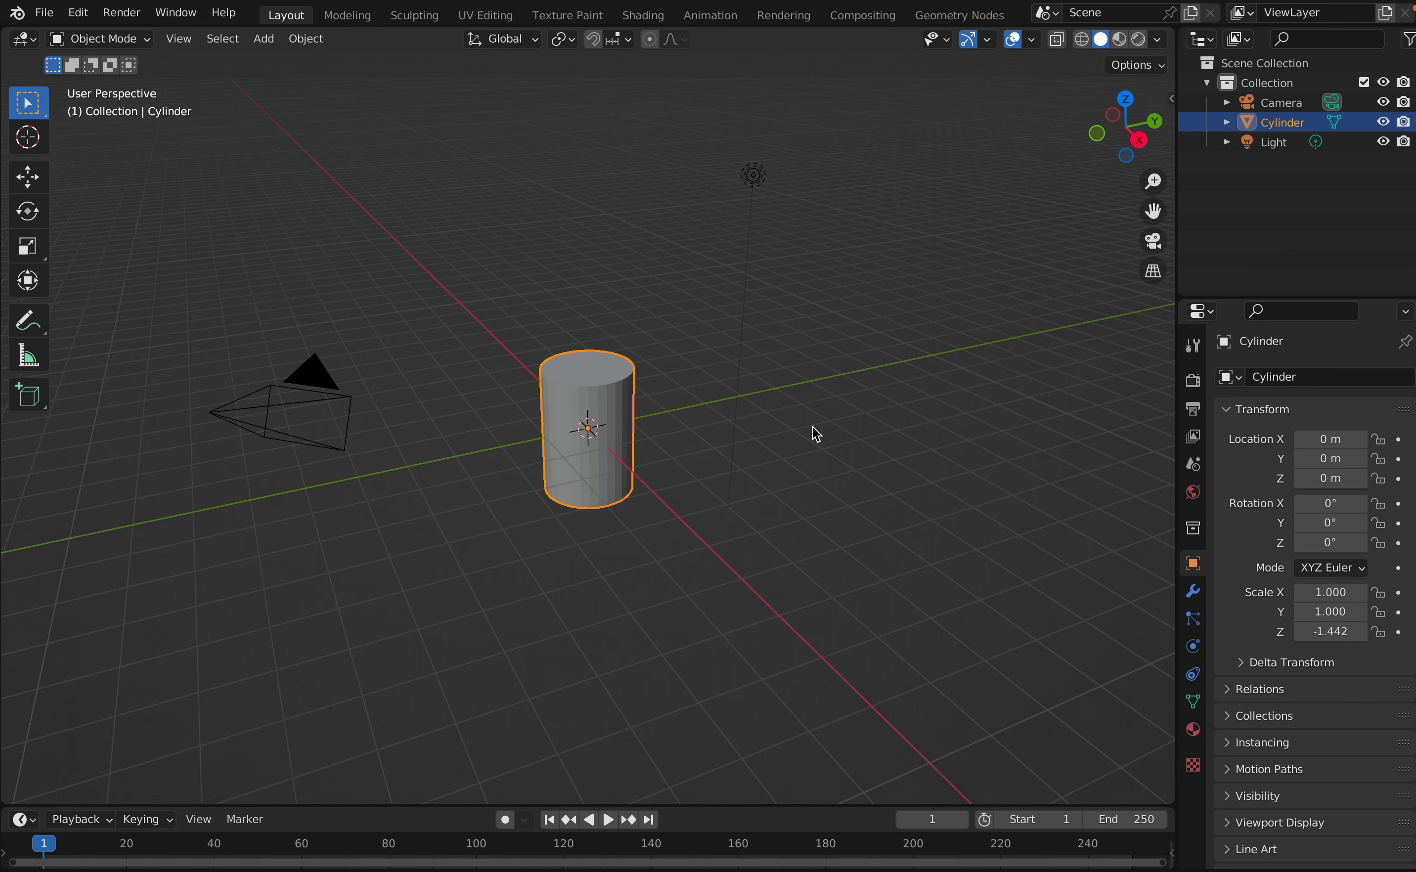
Create a new material on the cylinder and name it Bark.
click(1192, 730)
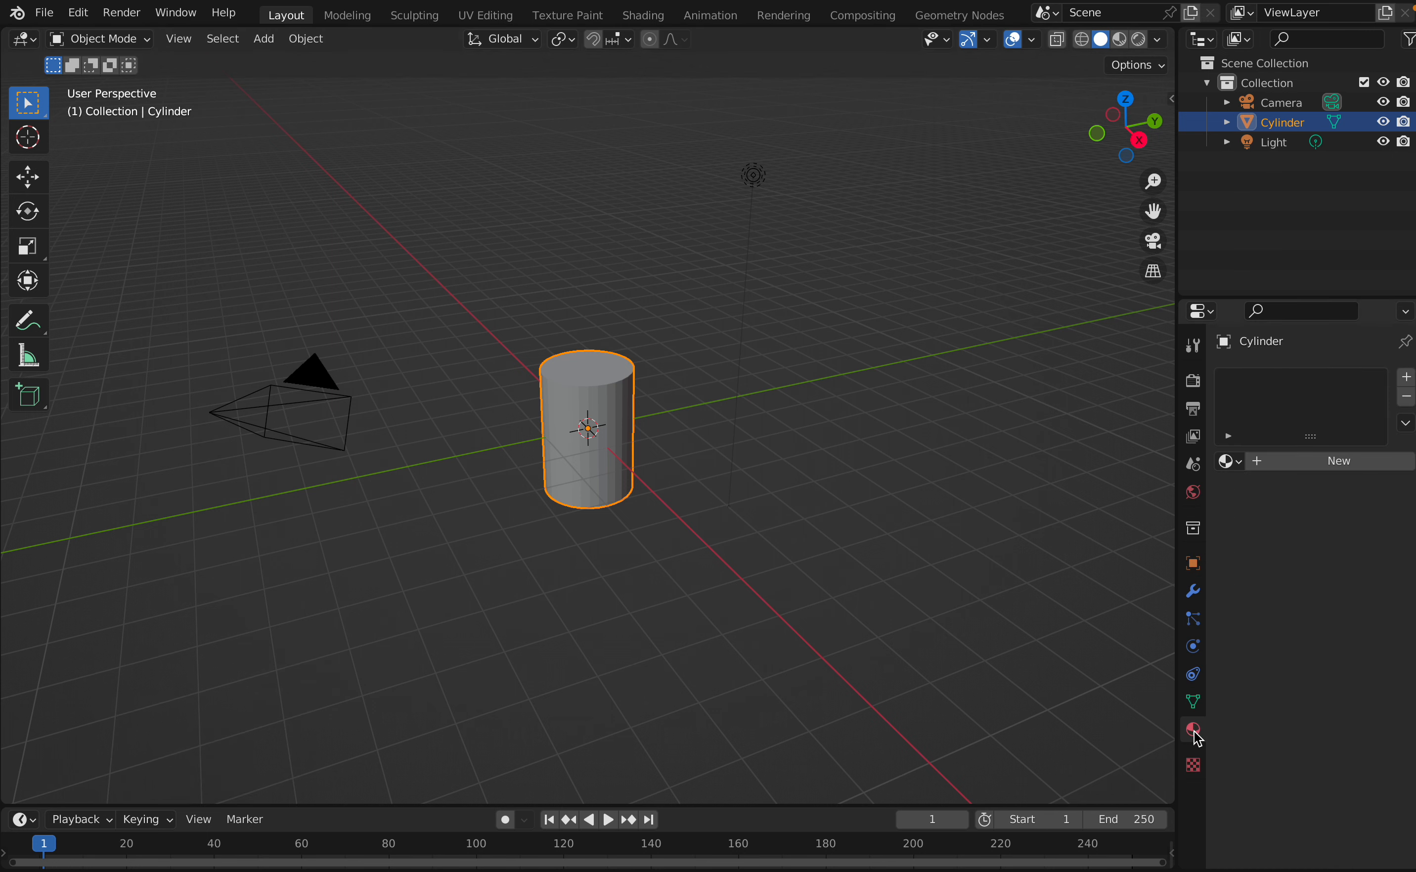
click(1241, 463)
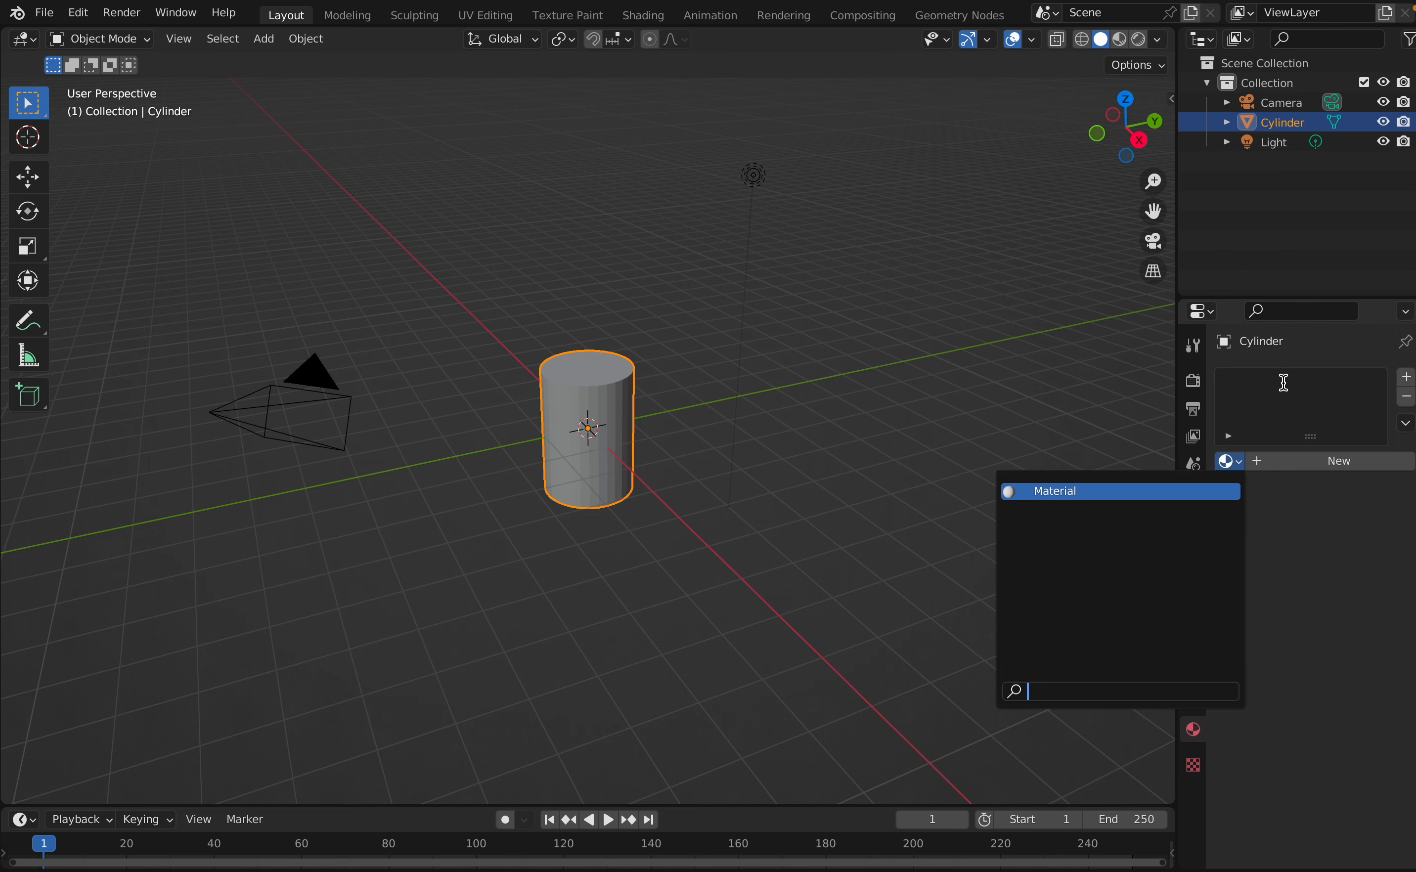
click(1304, 474)
click(1302, 469)
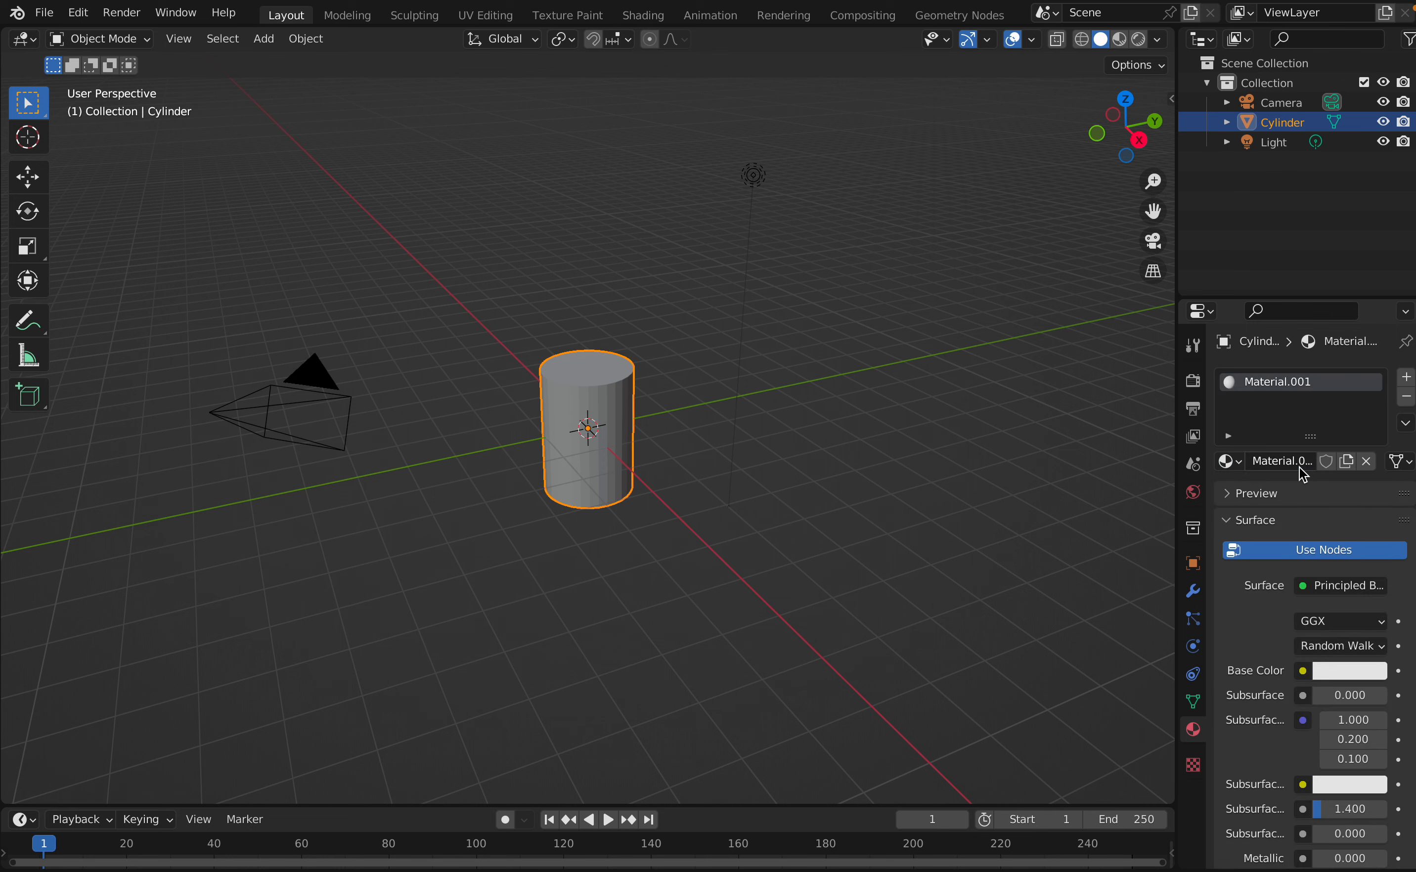
click(1347, 462)
click(1277, 463)
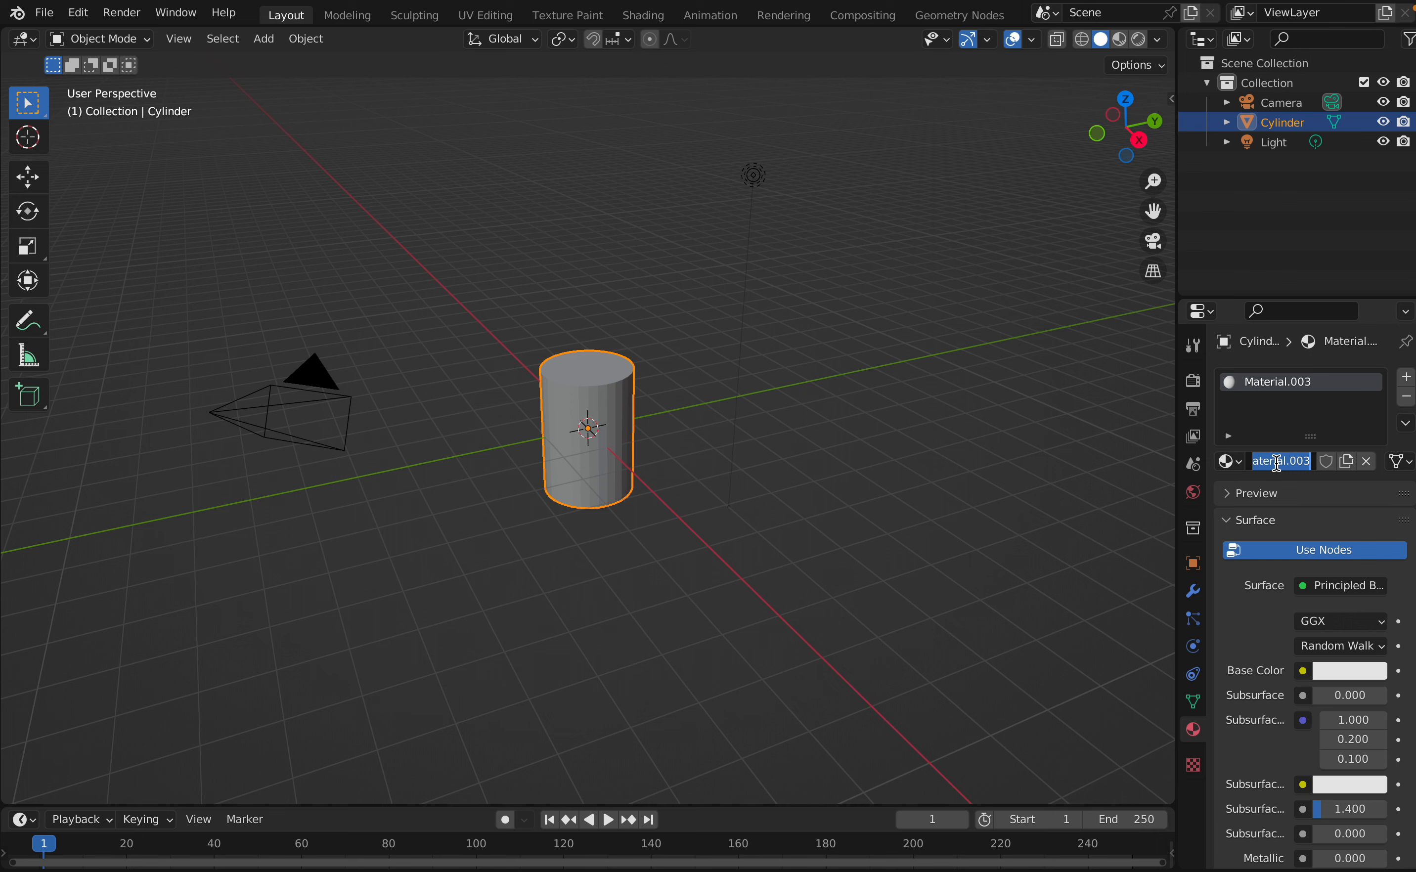
text(Bark)
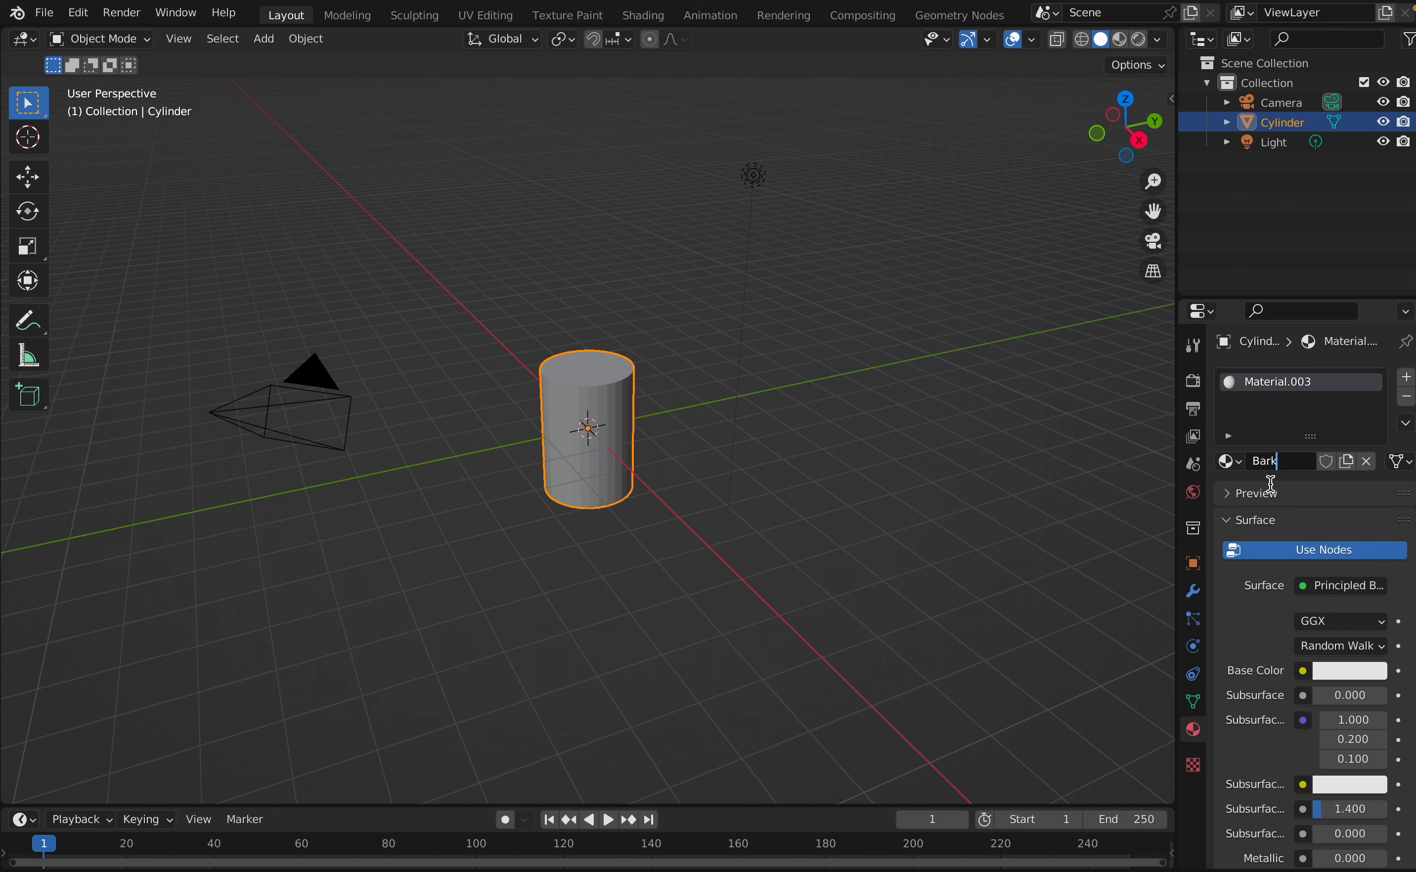
key(Return)
Set the Bark material's base color to a saturated orange and display the viewport in Material Preview shading.
click(1331, 588)
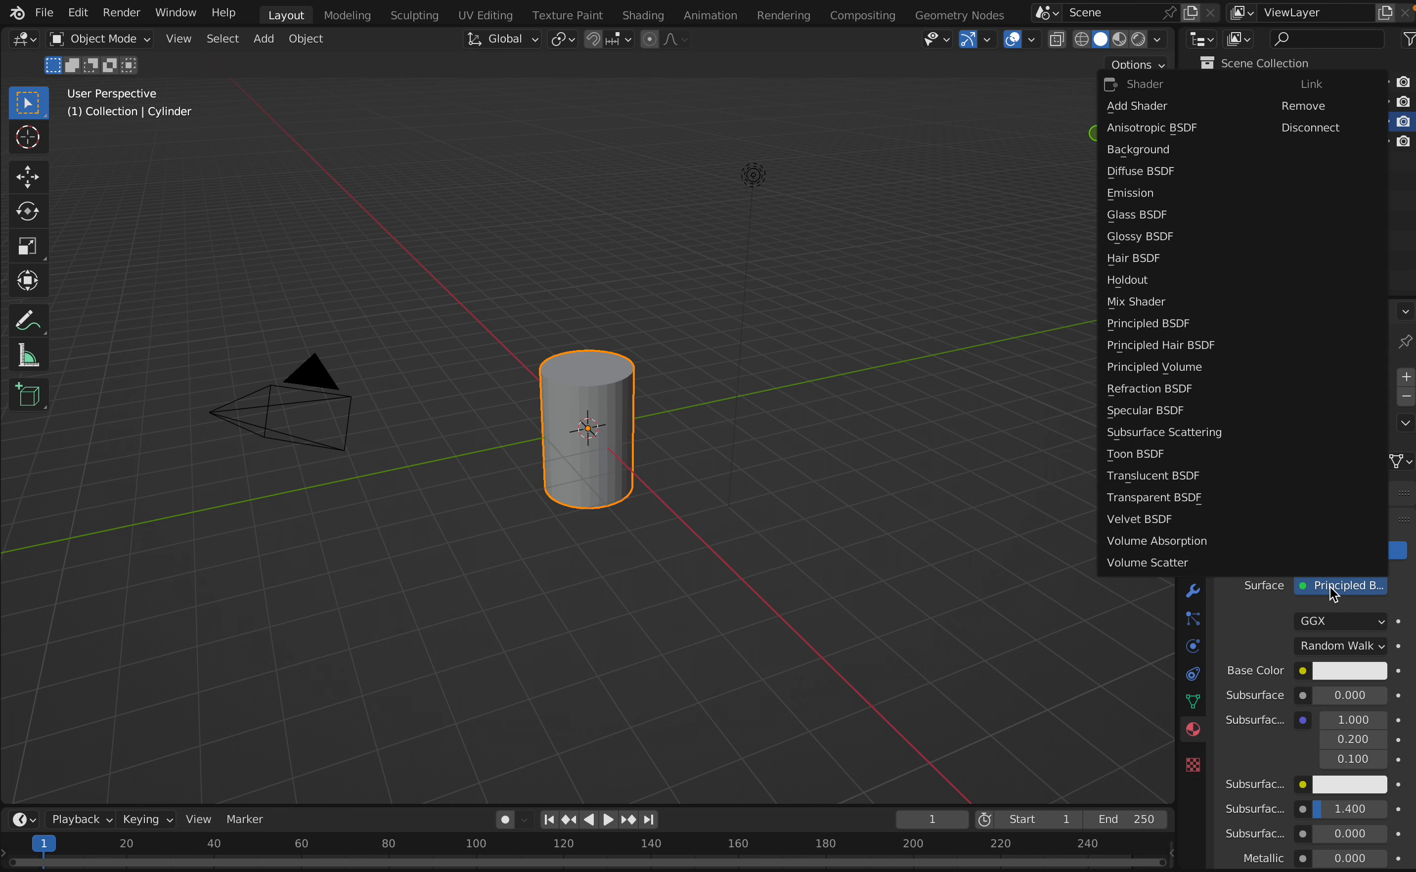
click(1034, 627)
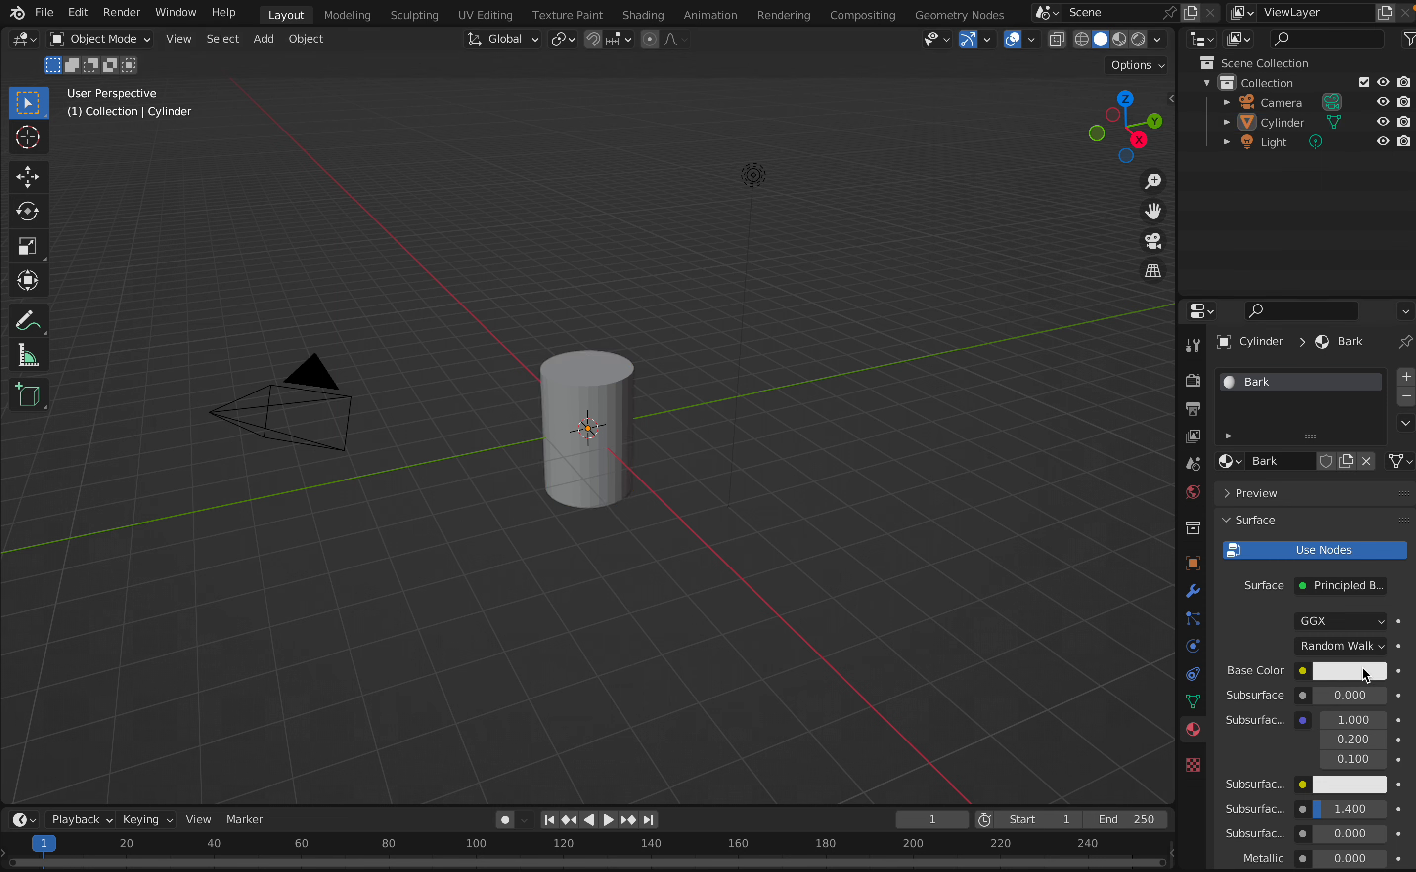
click(1365, 673)
click(1248, 494)
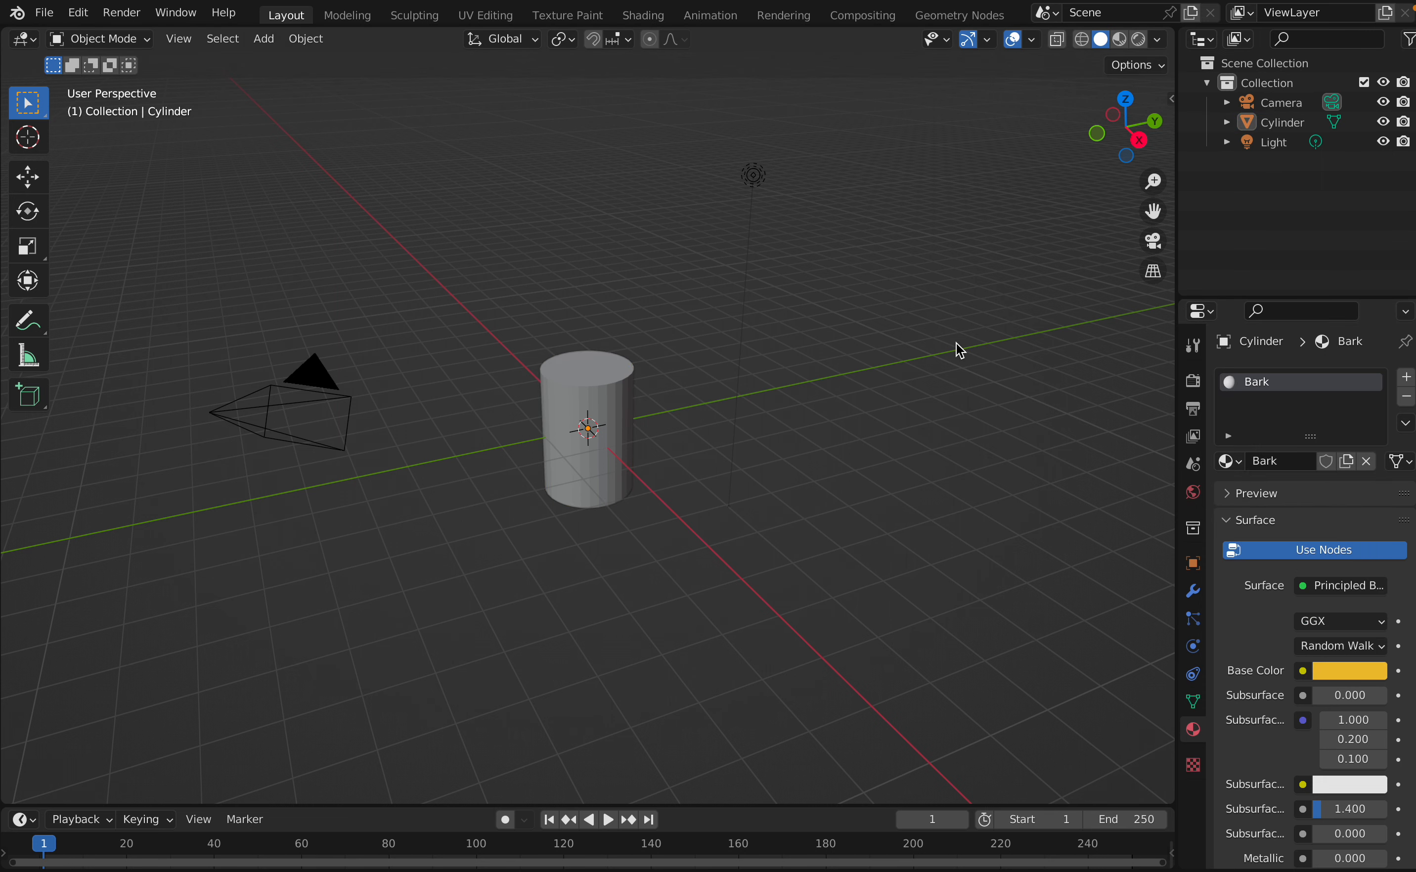
click(1118, 40)
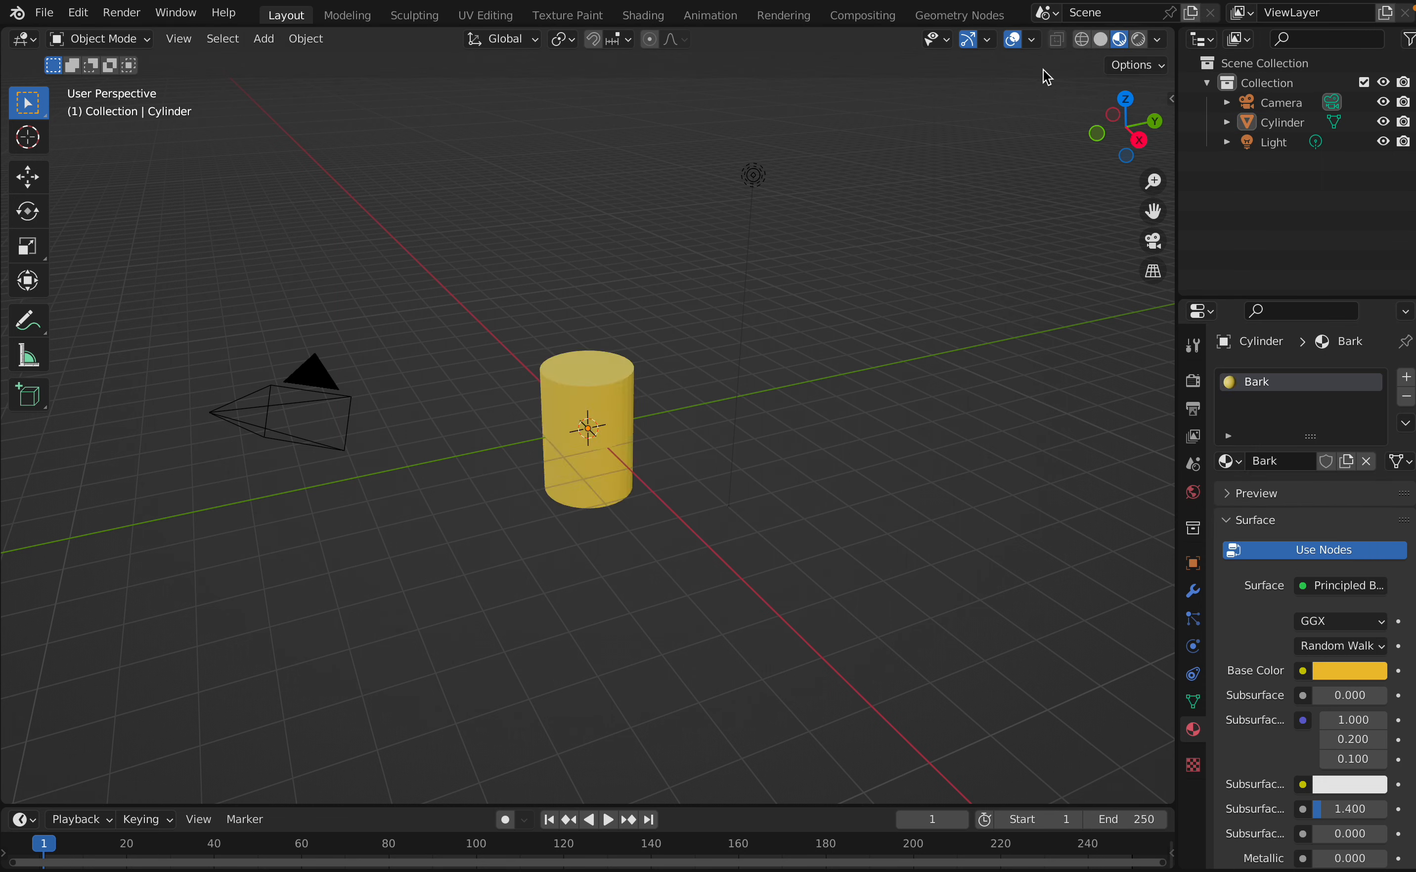
click(1359, 673)
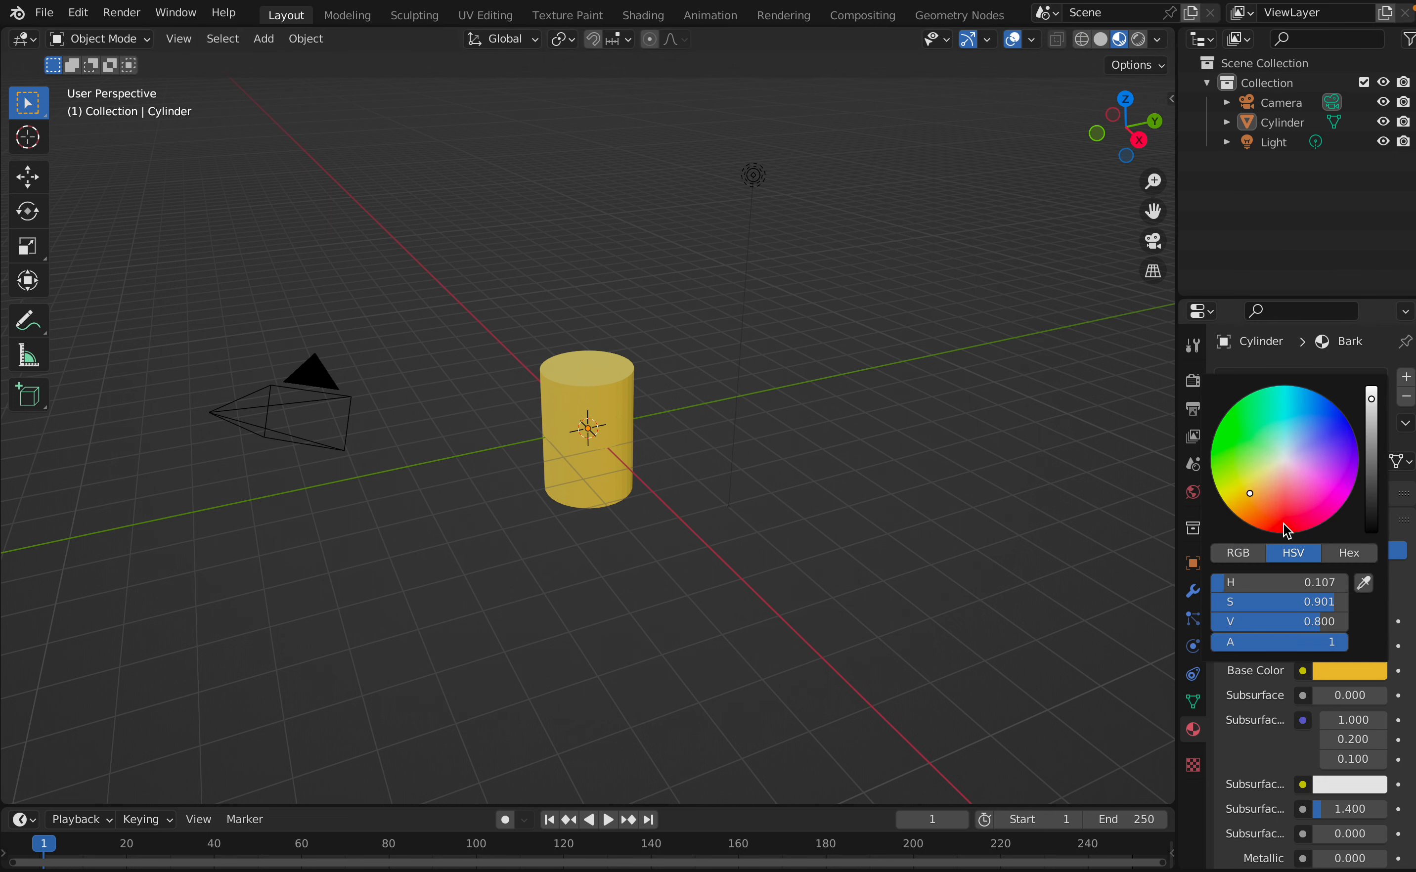
click(1271, 476)
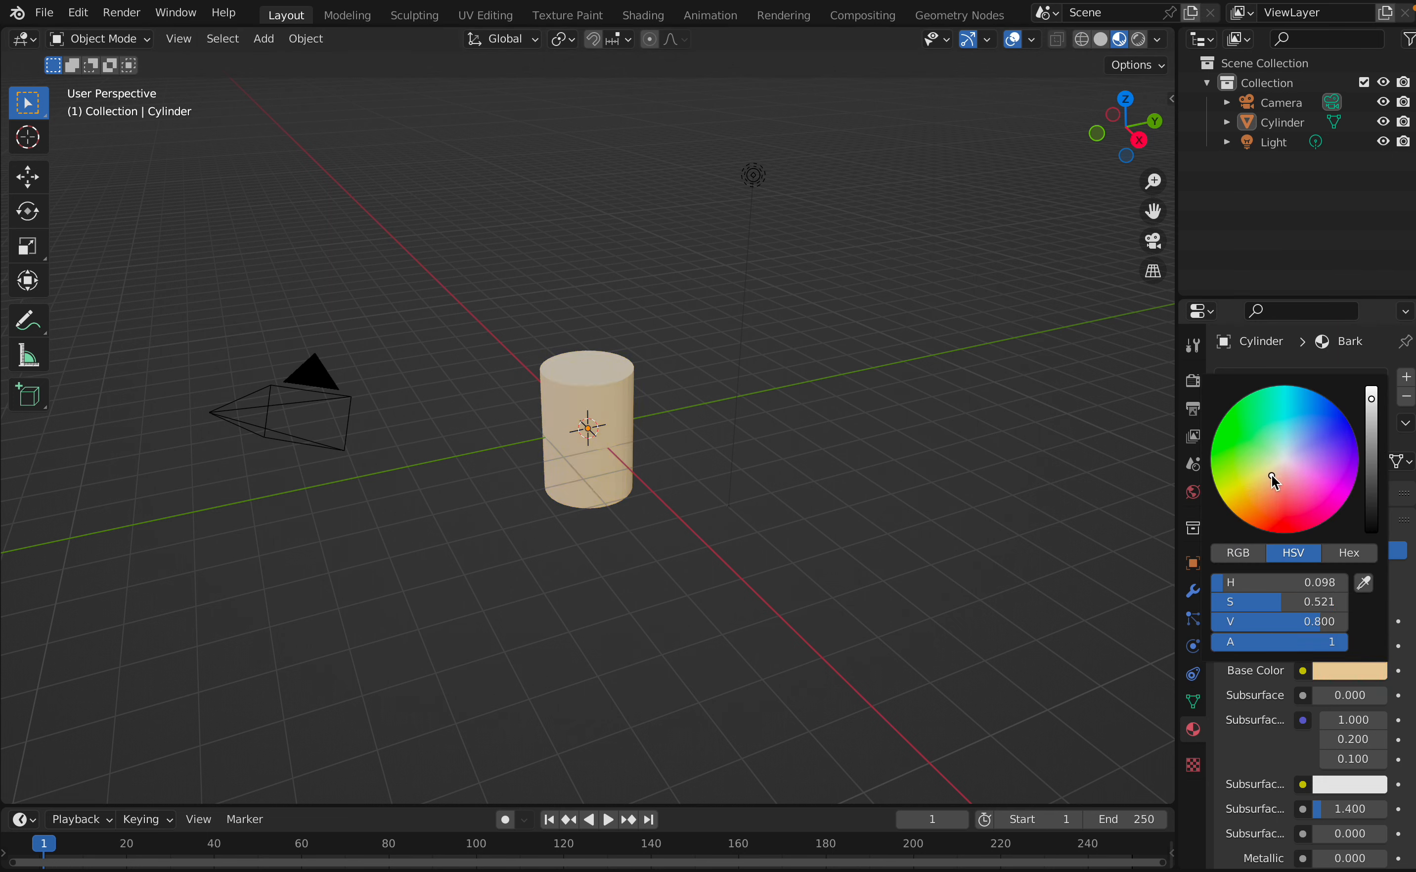
click(1250, 503)
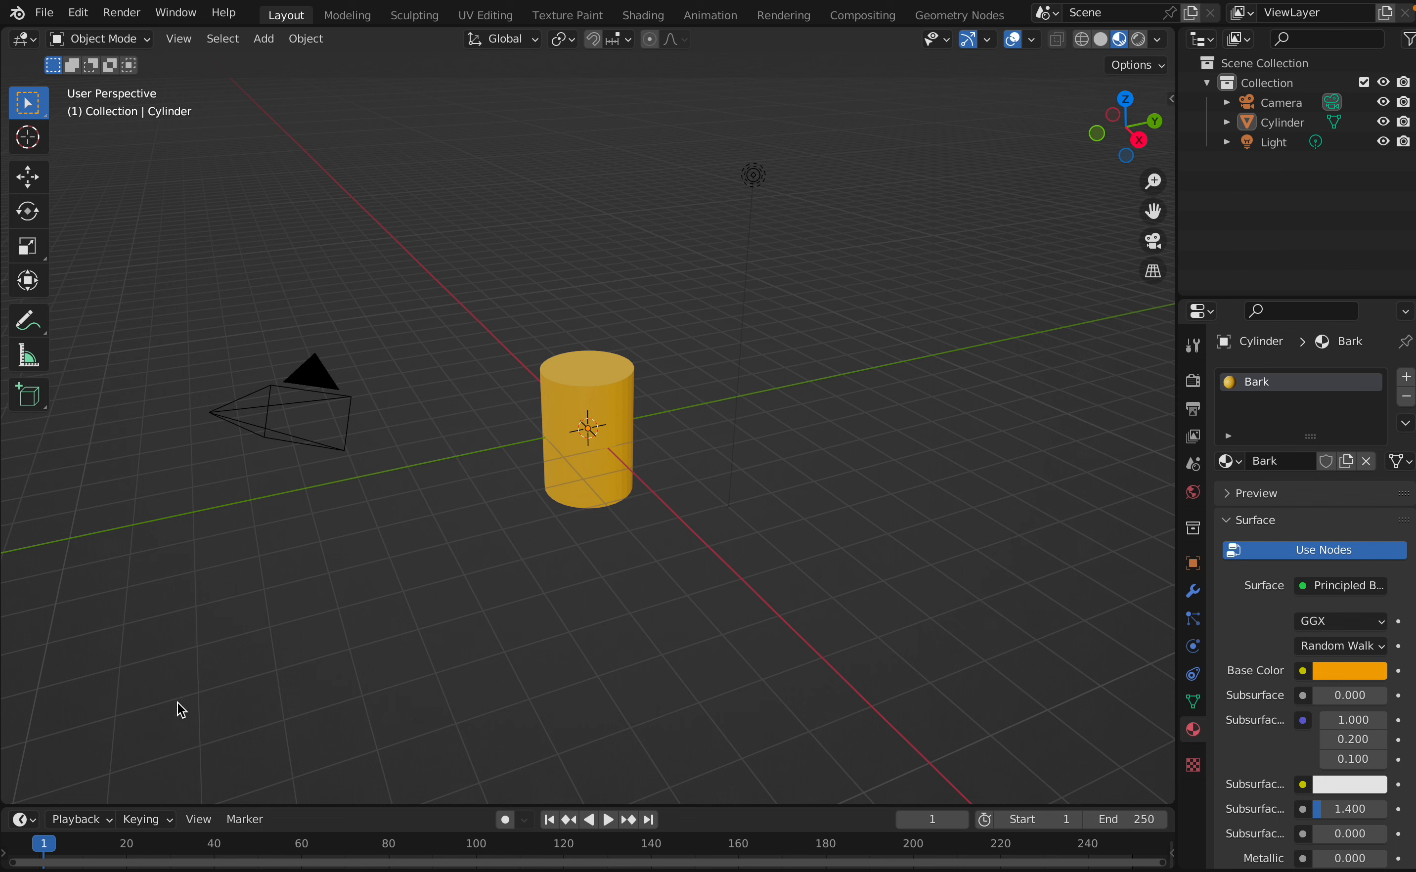
Add a cone mesh at the world origin.
key(shift+a)
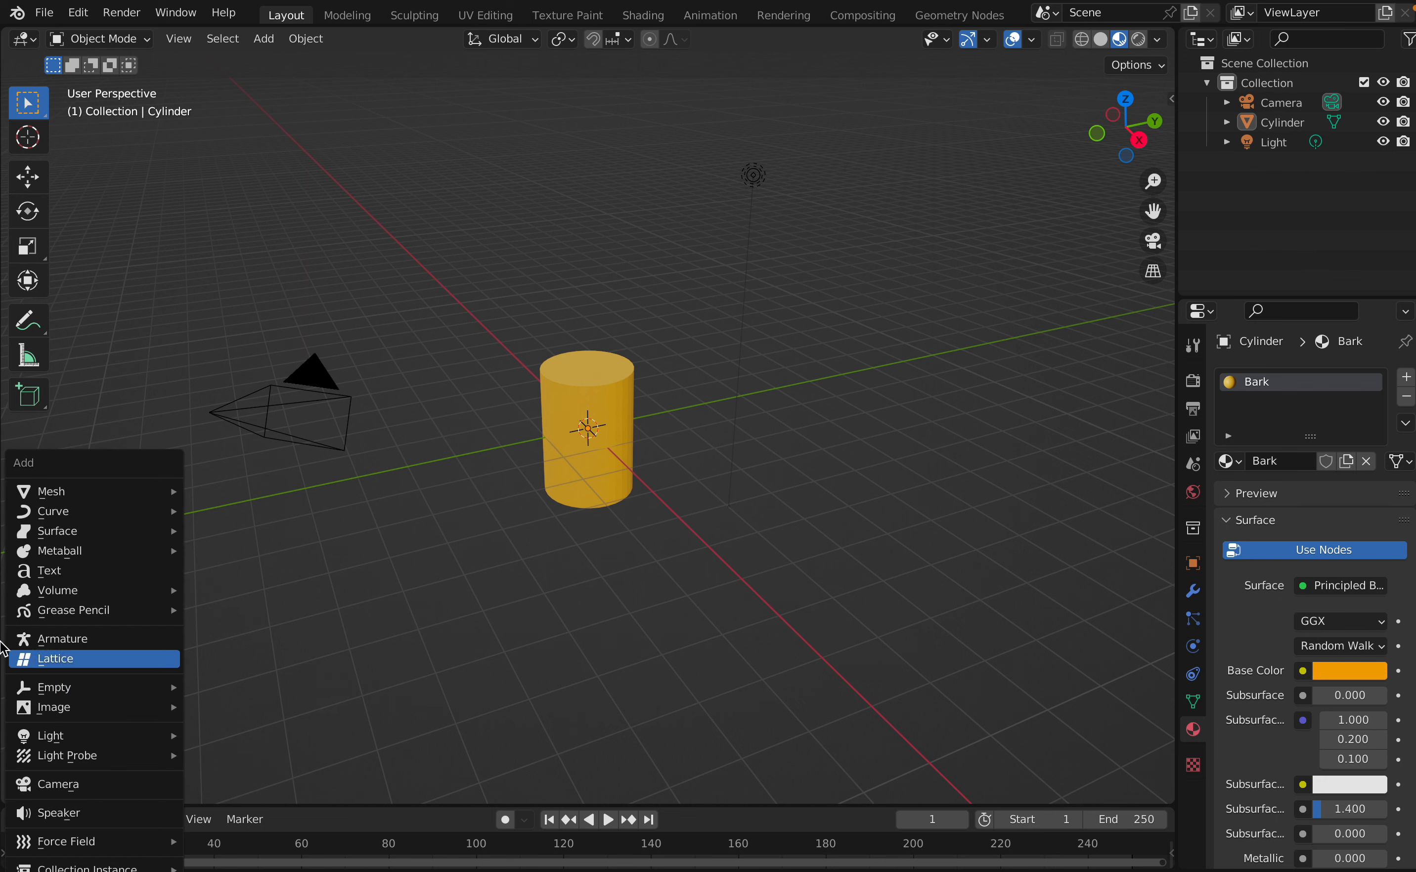
mouse_move(130, 491)
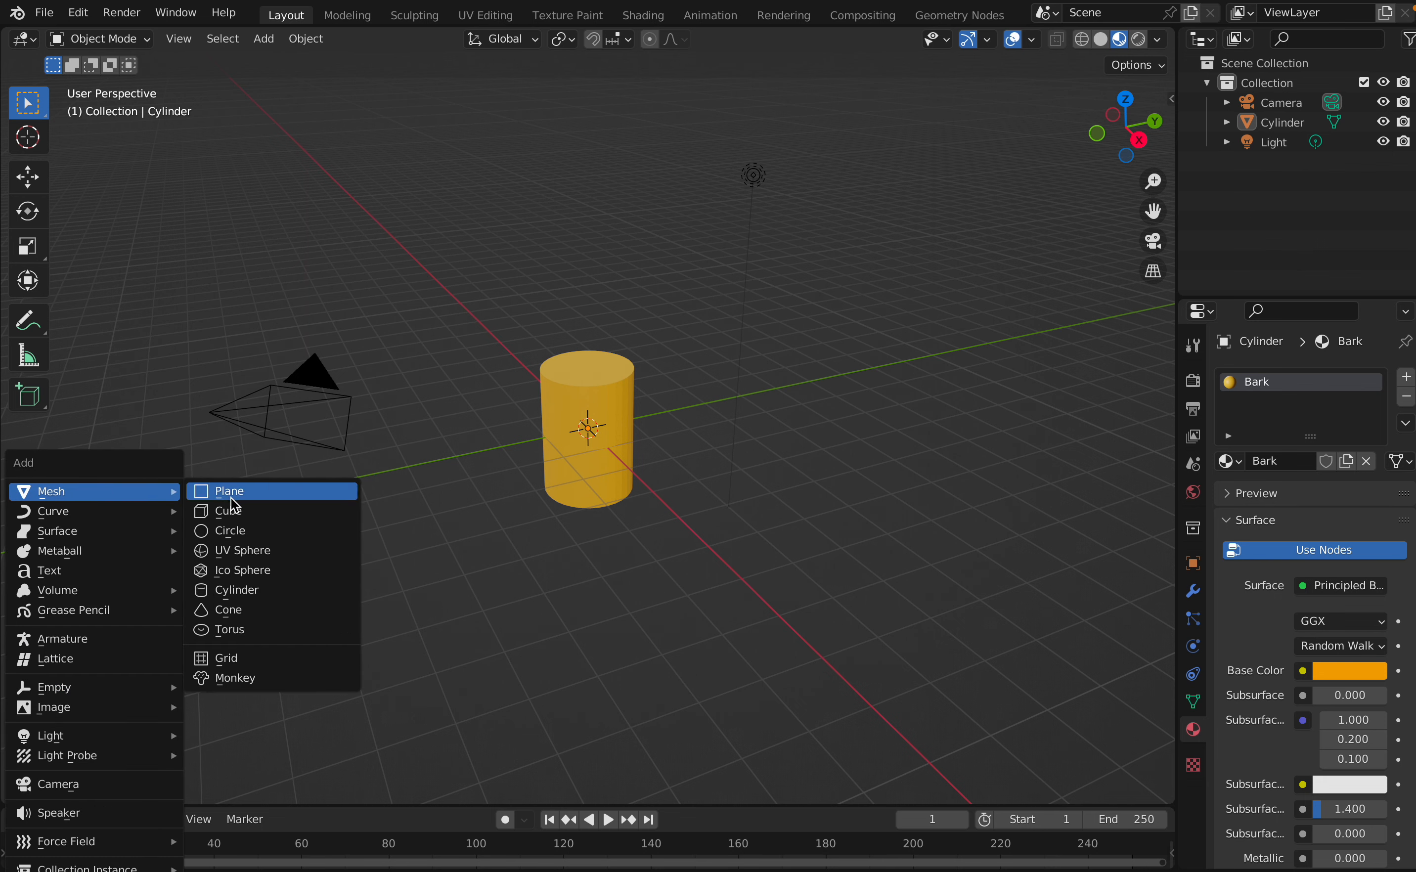
click(235, 604)
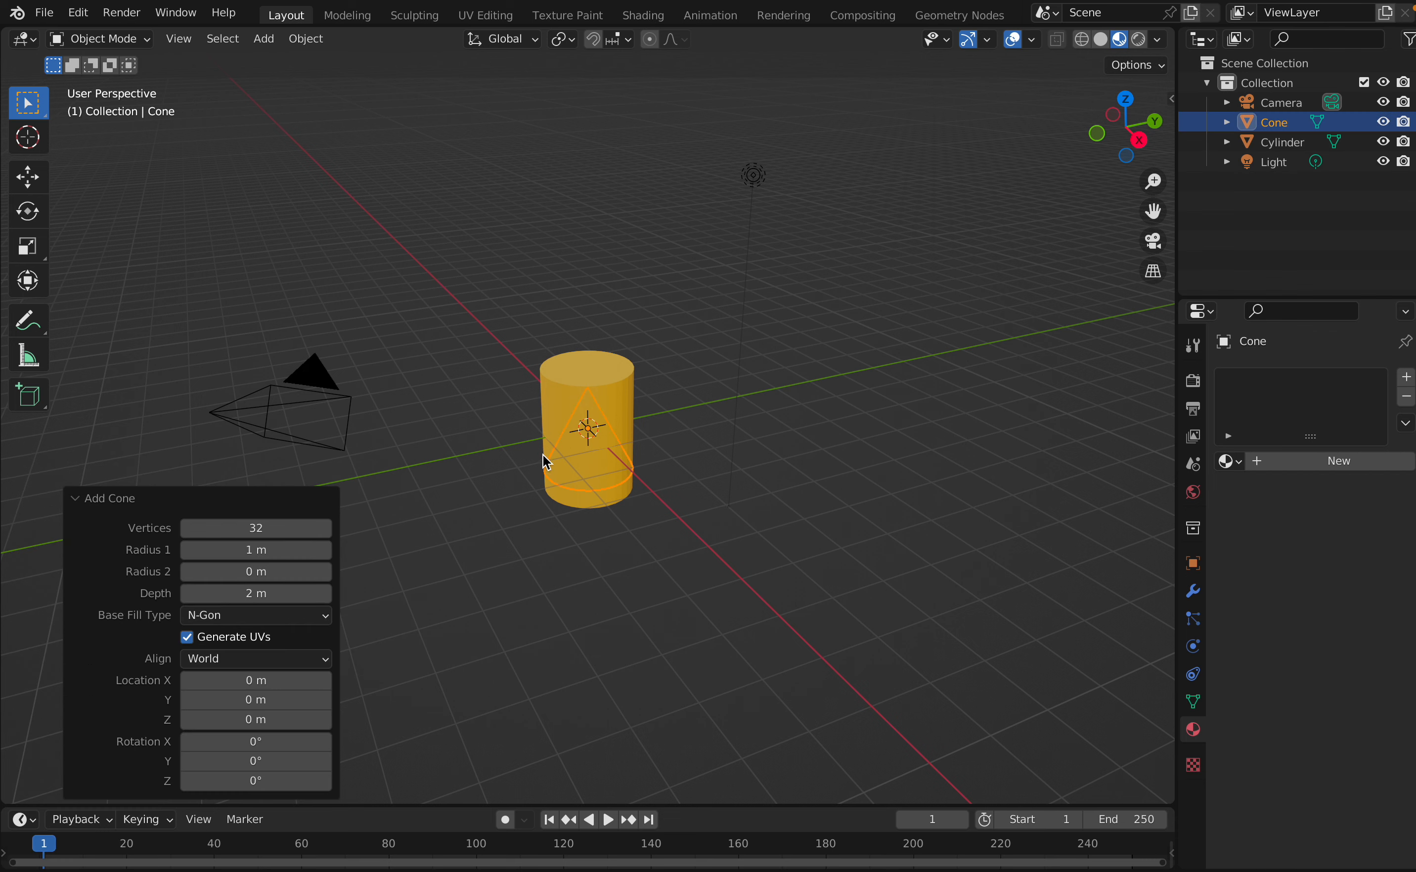
click(576, 446)
key(g)
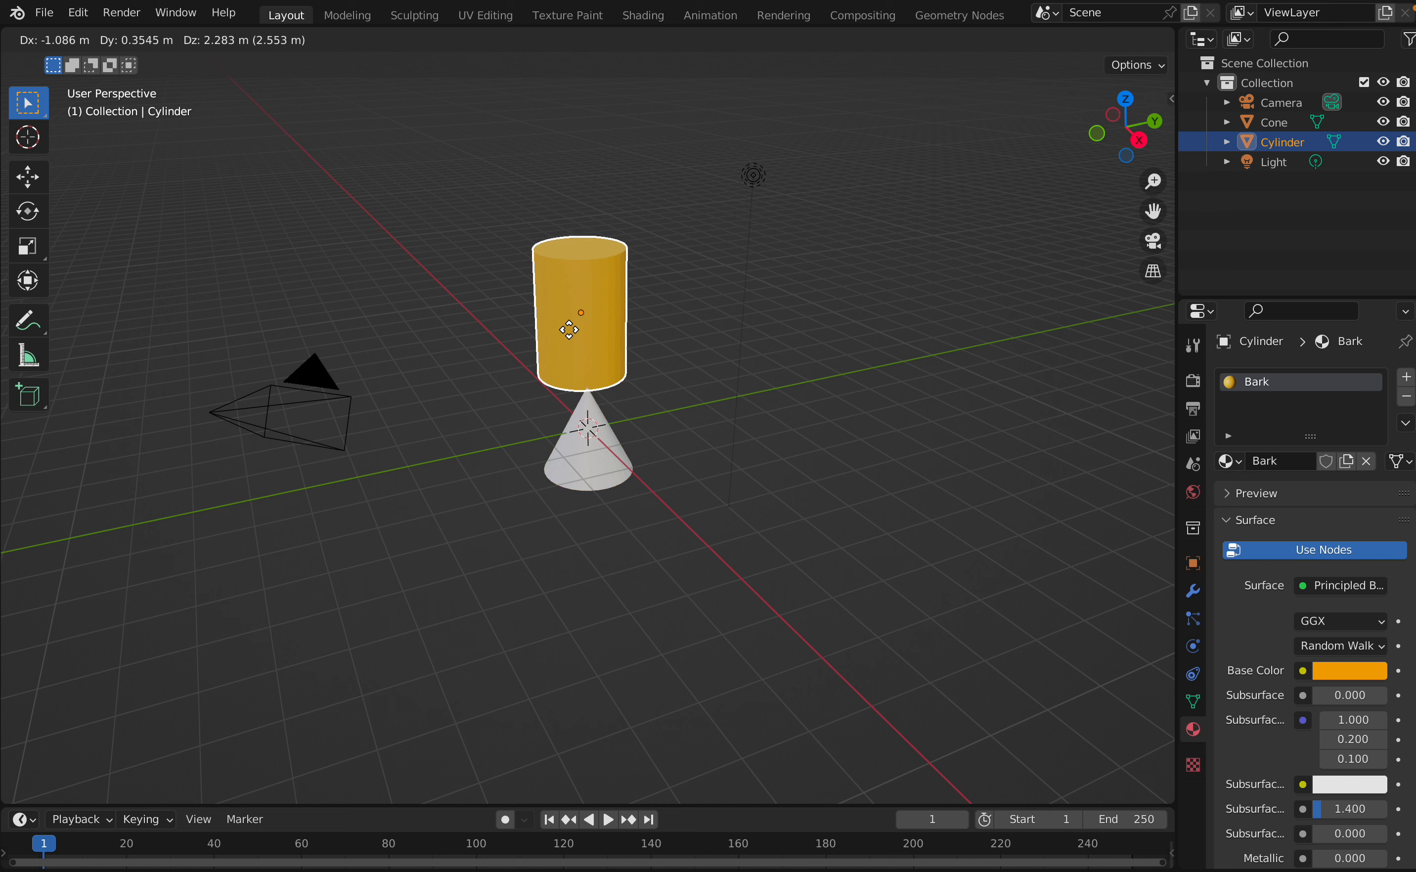
key(Escape)
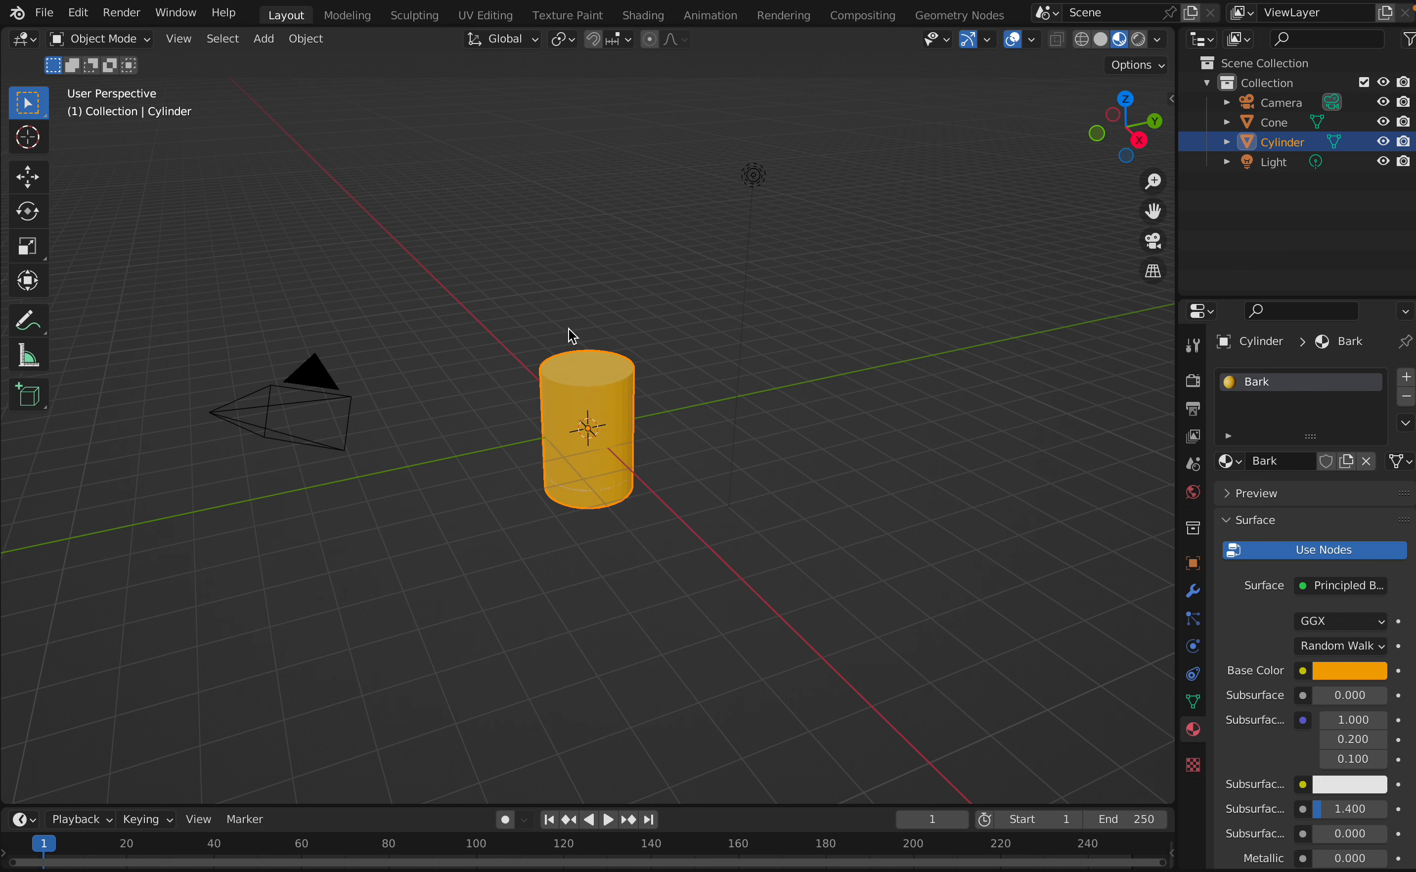
click(563, 558)
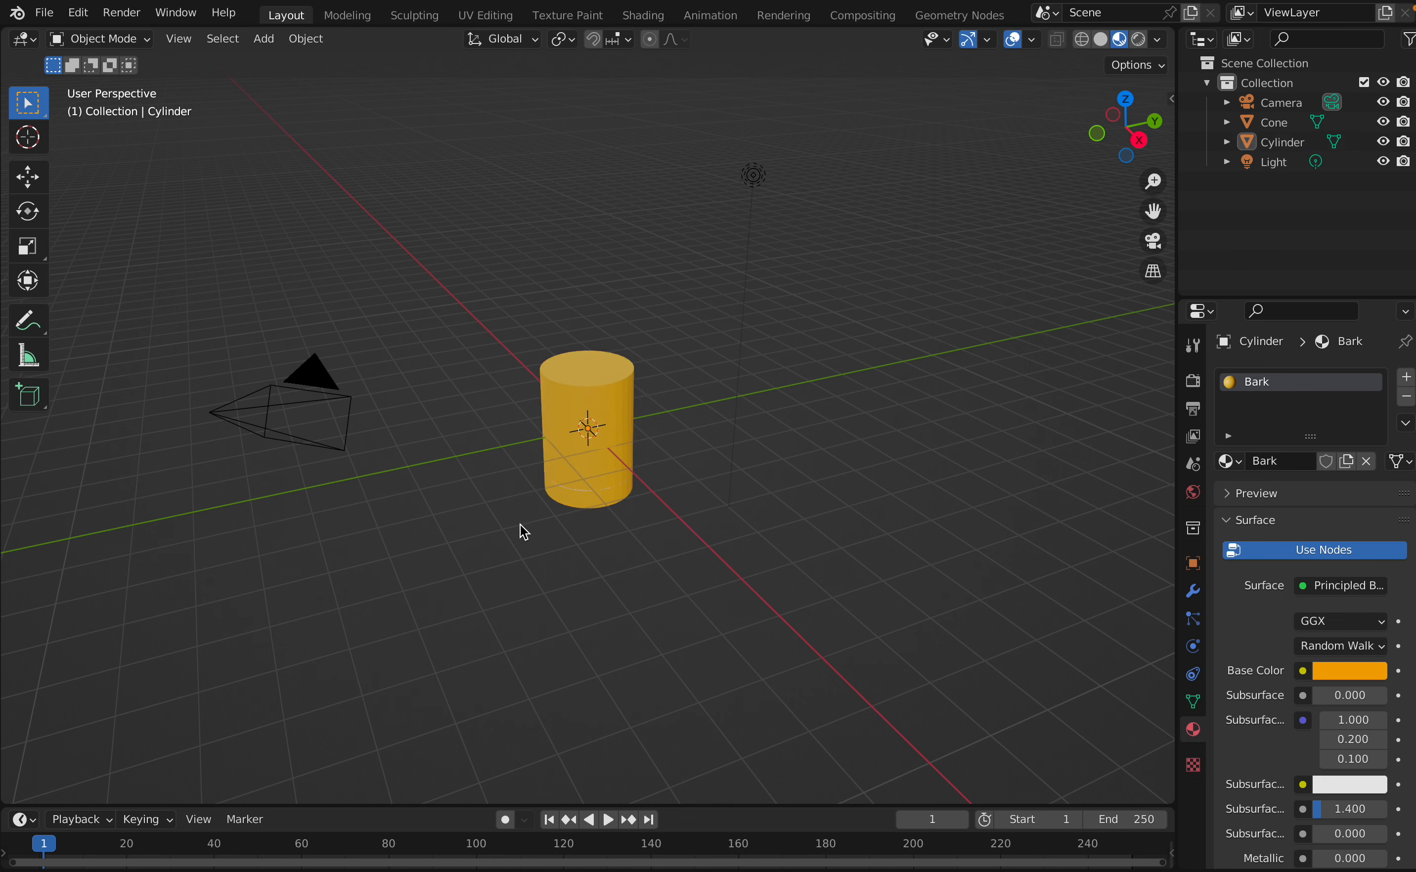
click(593, 478)
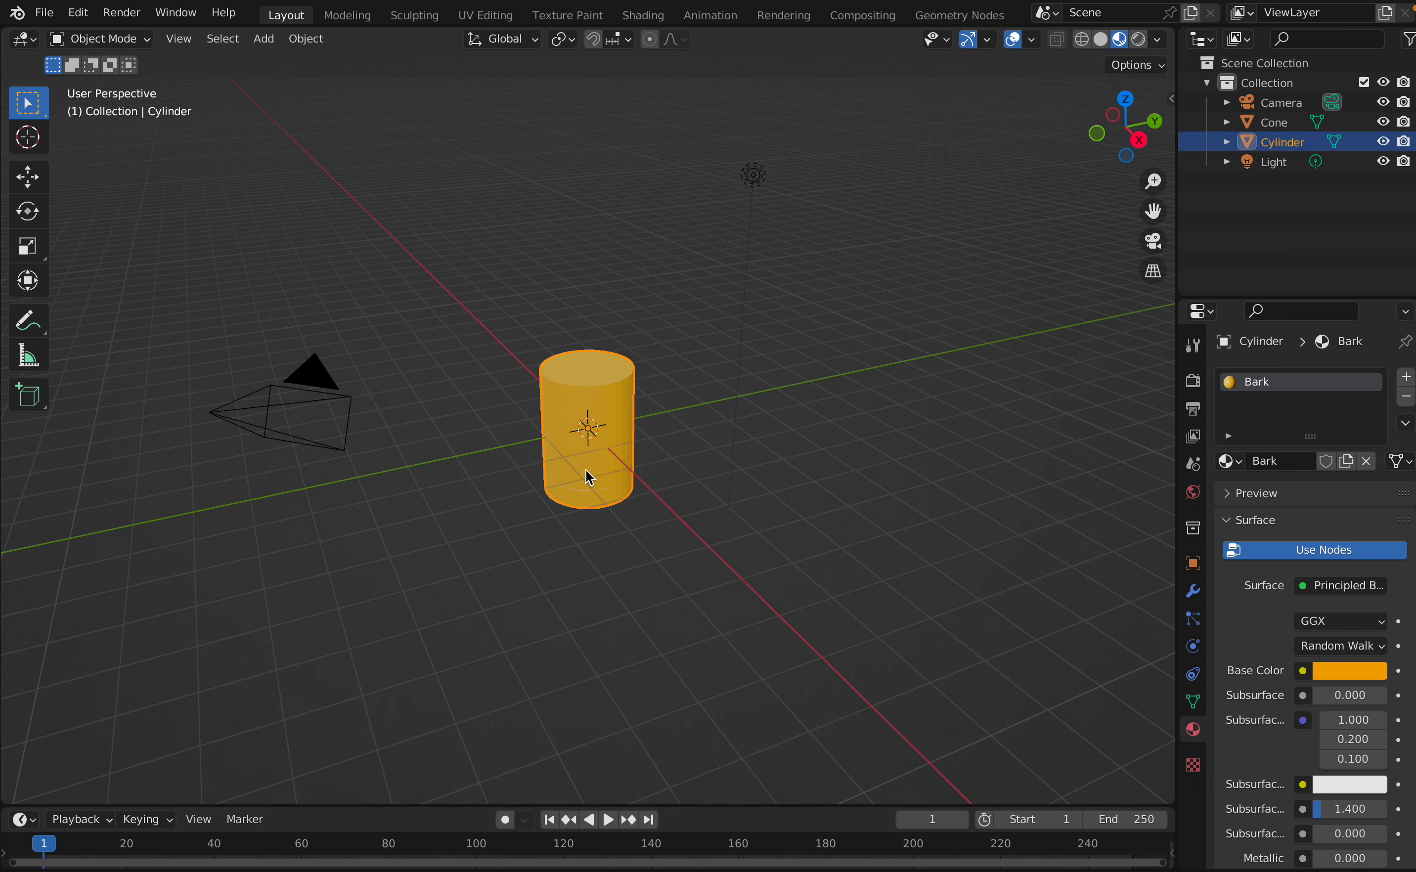
shift+click(585, 472)
click(500, 604)
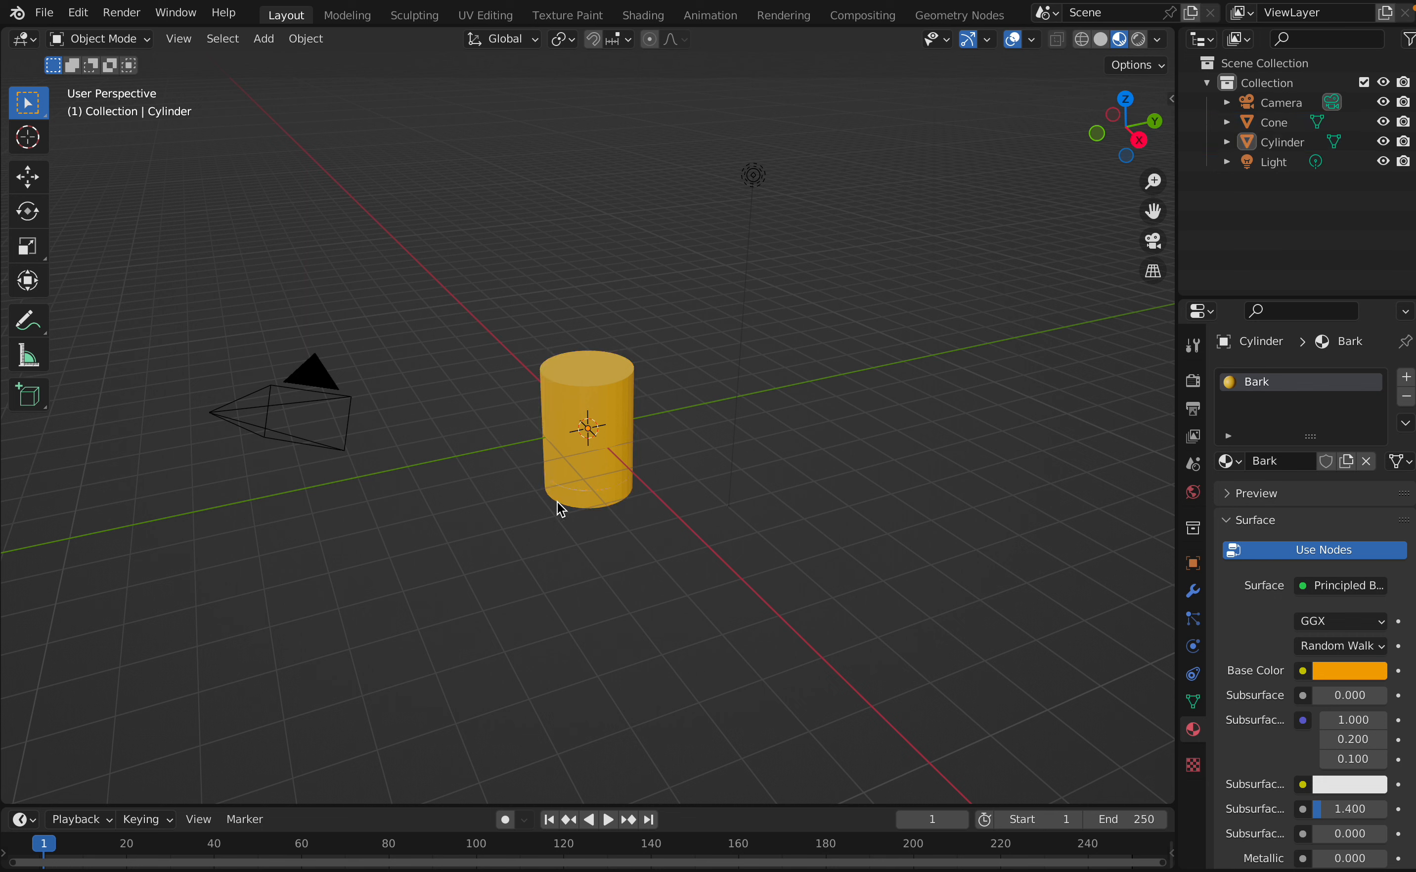
Move the cylinder aside to uncover the cone, and move the cone by about 2.11 m in X, 0.85 m in Y and -3.18 m in Z.
click(598, 443)
key(g)
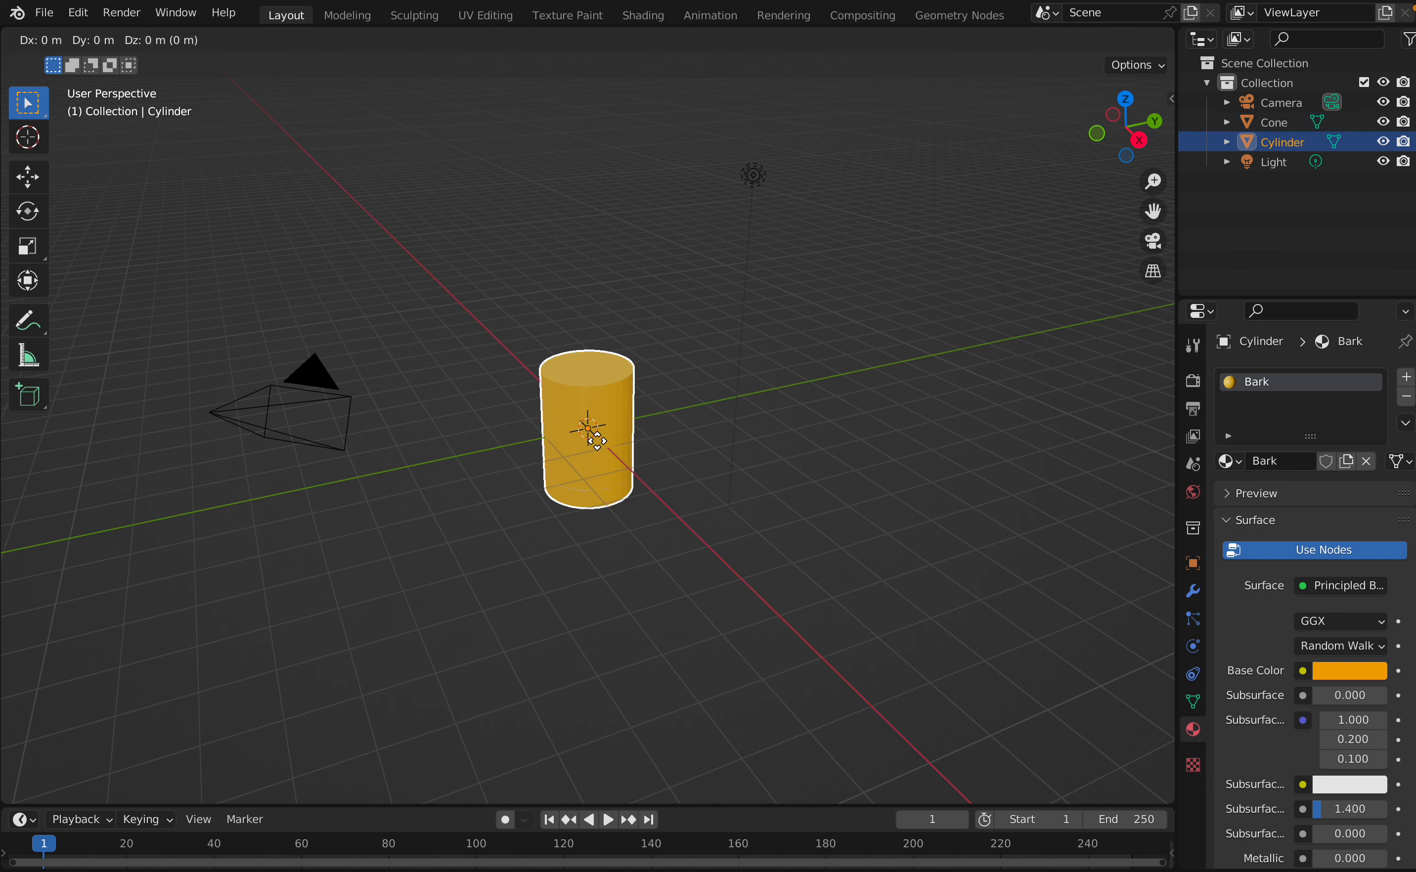
click(465, 459)
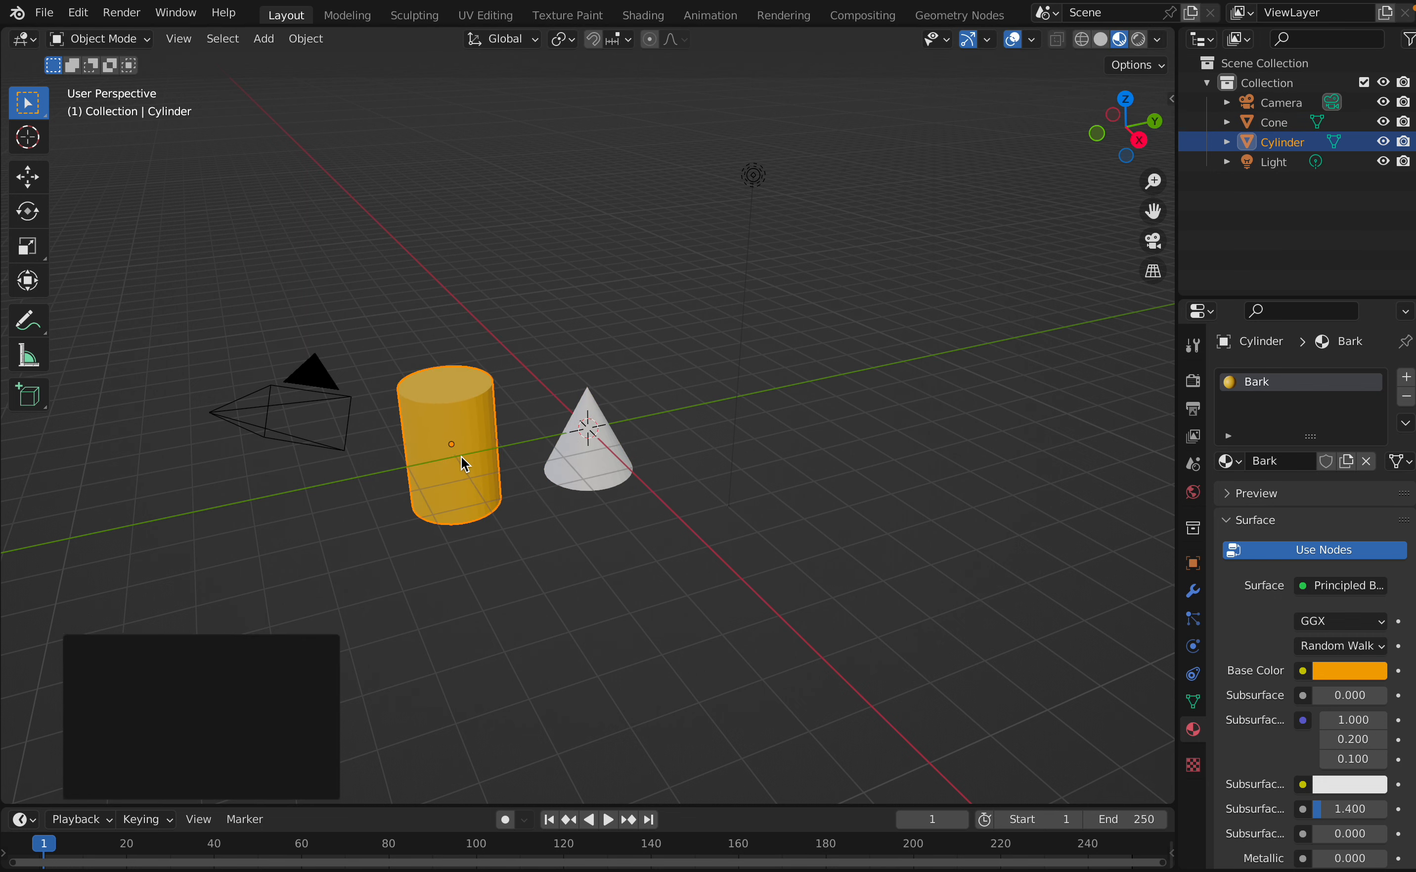
click(592, 471)
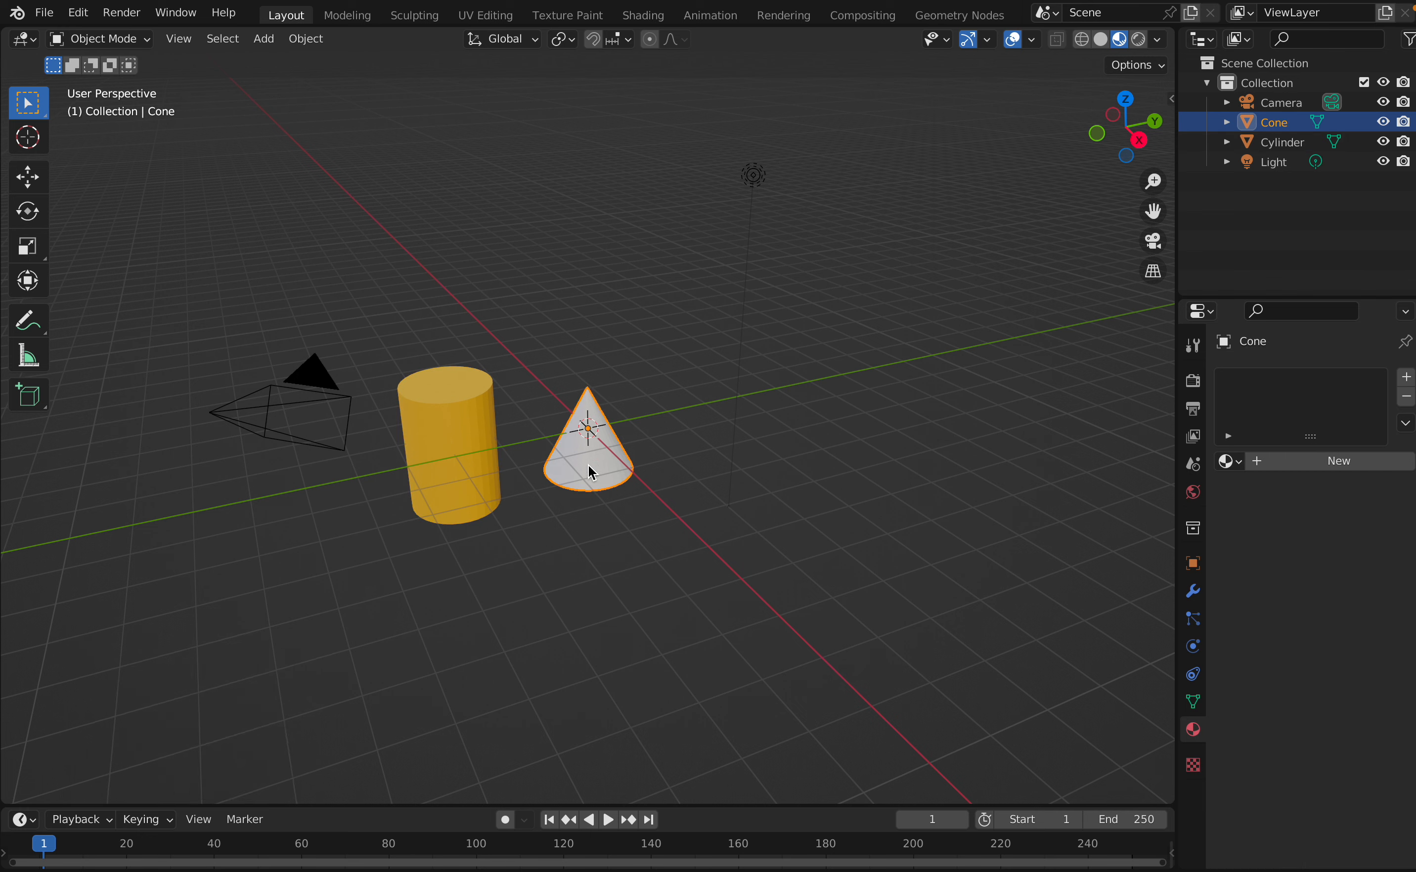
key(g)
click(667, 636)
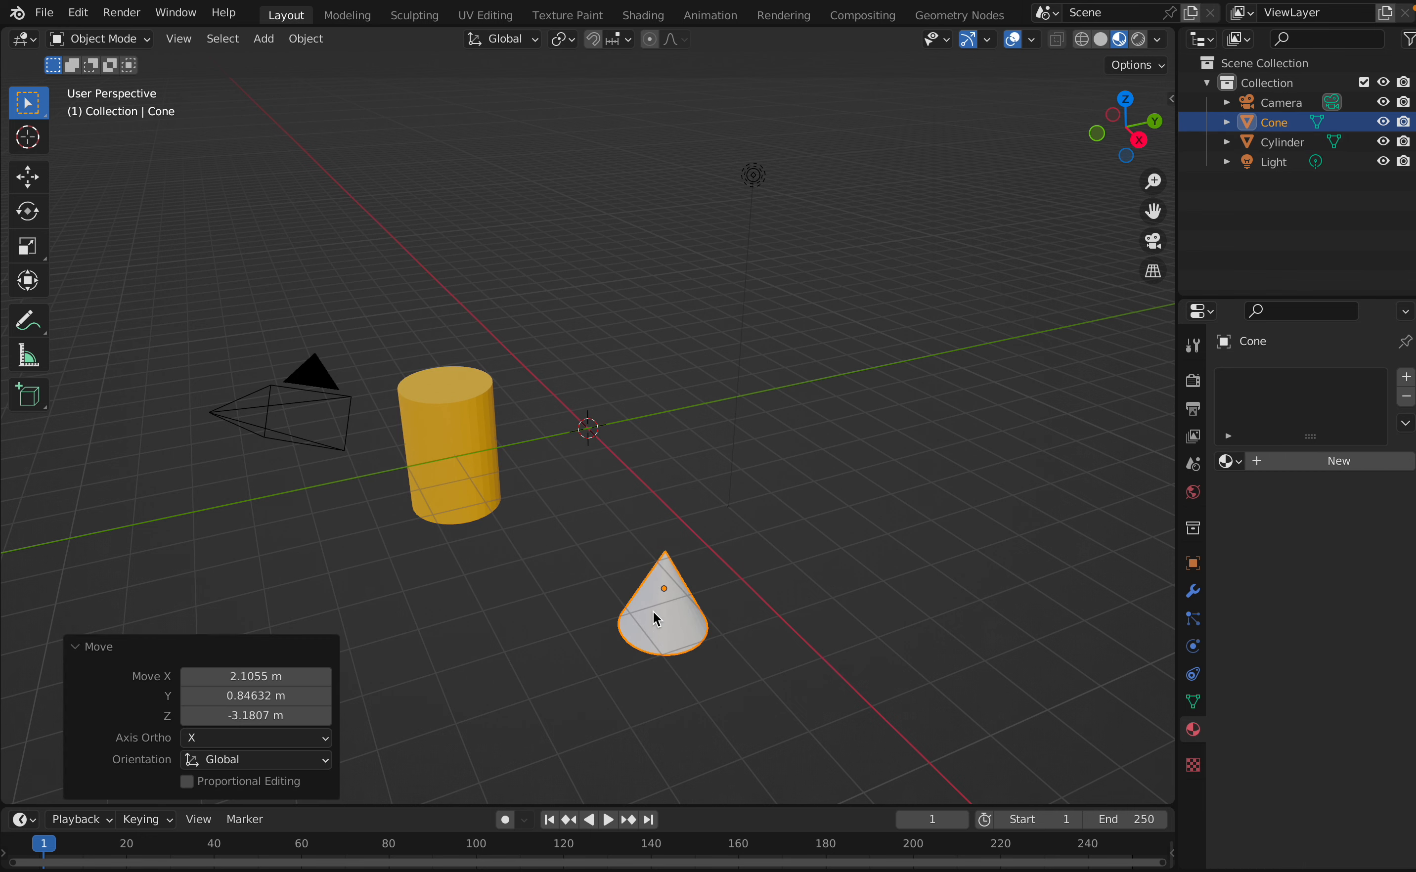
Move the cylinder back to the world origin and place the cone just above its top face.
click(472, 503)
key(g)
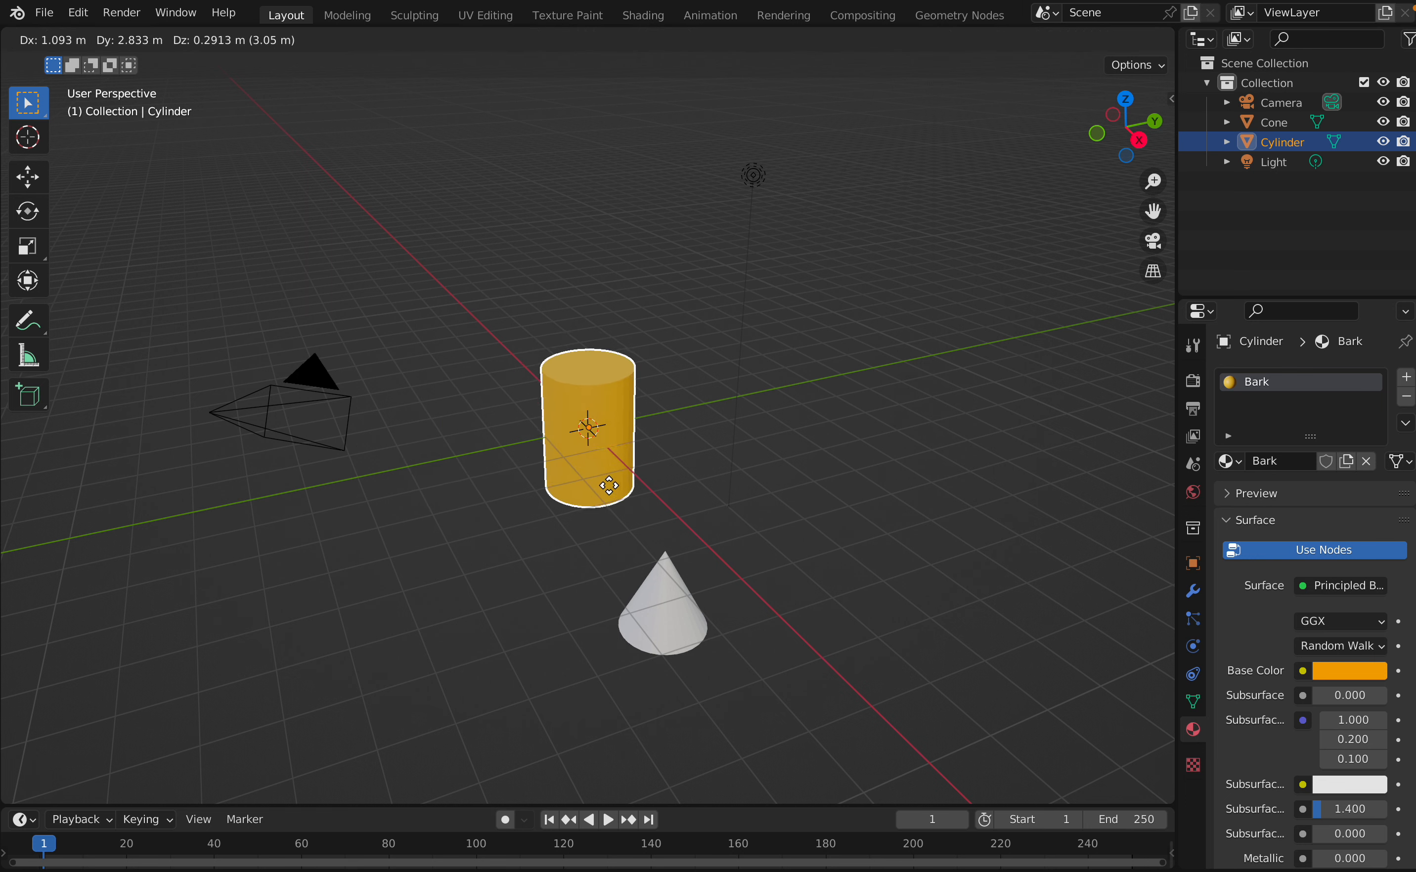
click(608, 485)
click(661, 594)
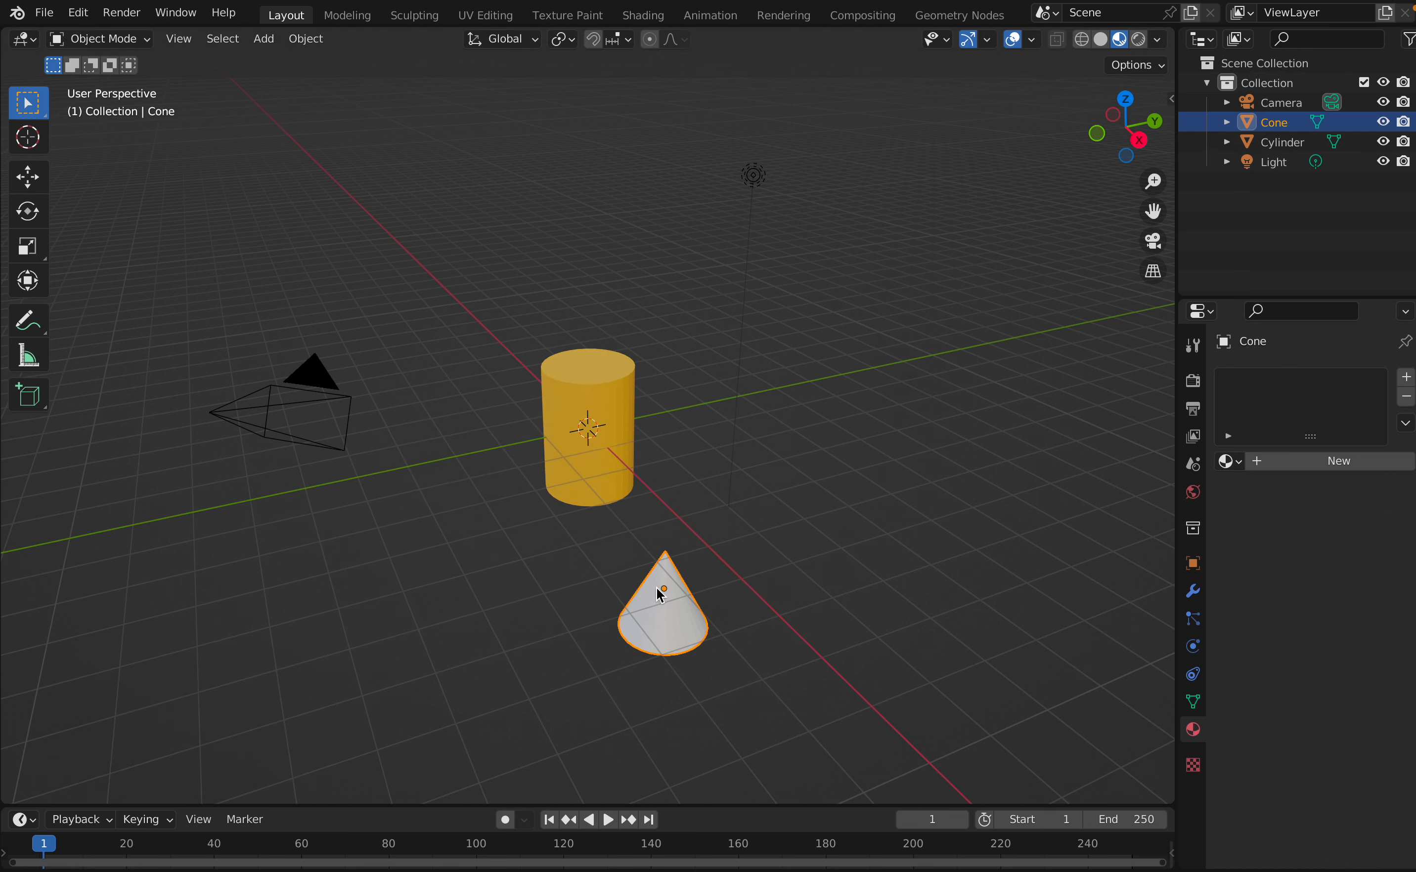
key(g)
click(582, 294)
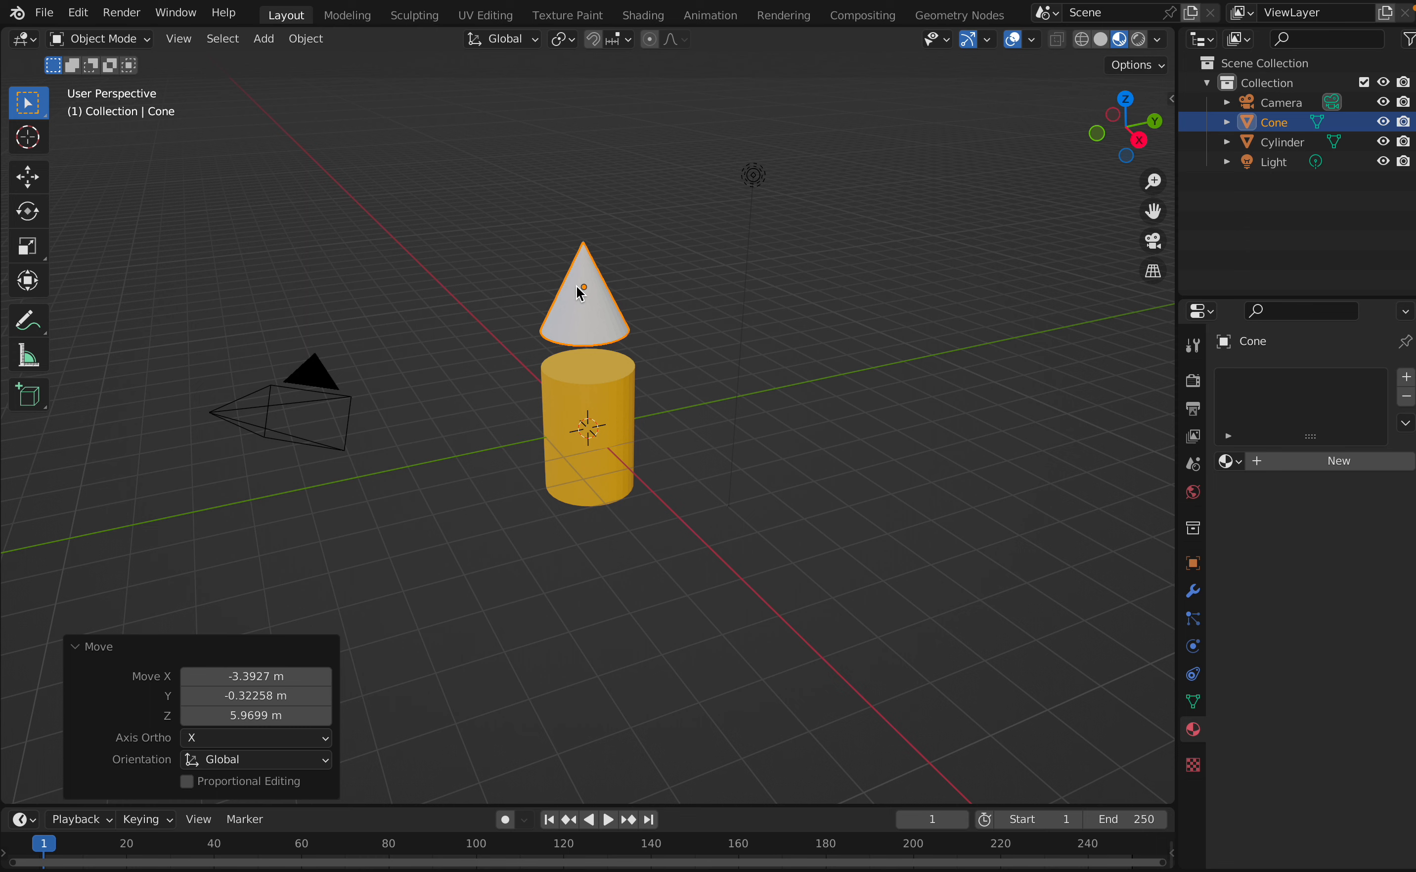
Scale the cone by about -1.21 along global X, and by about 1.18 along global Z.
key(s)
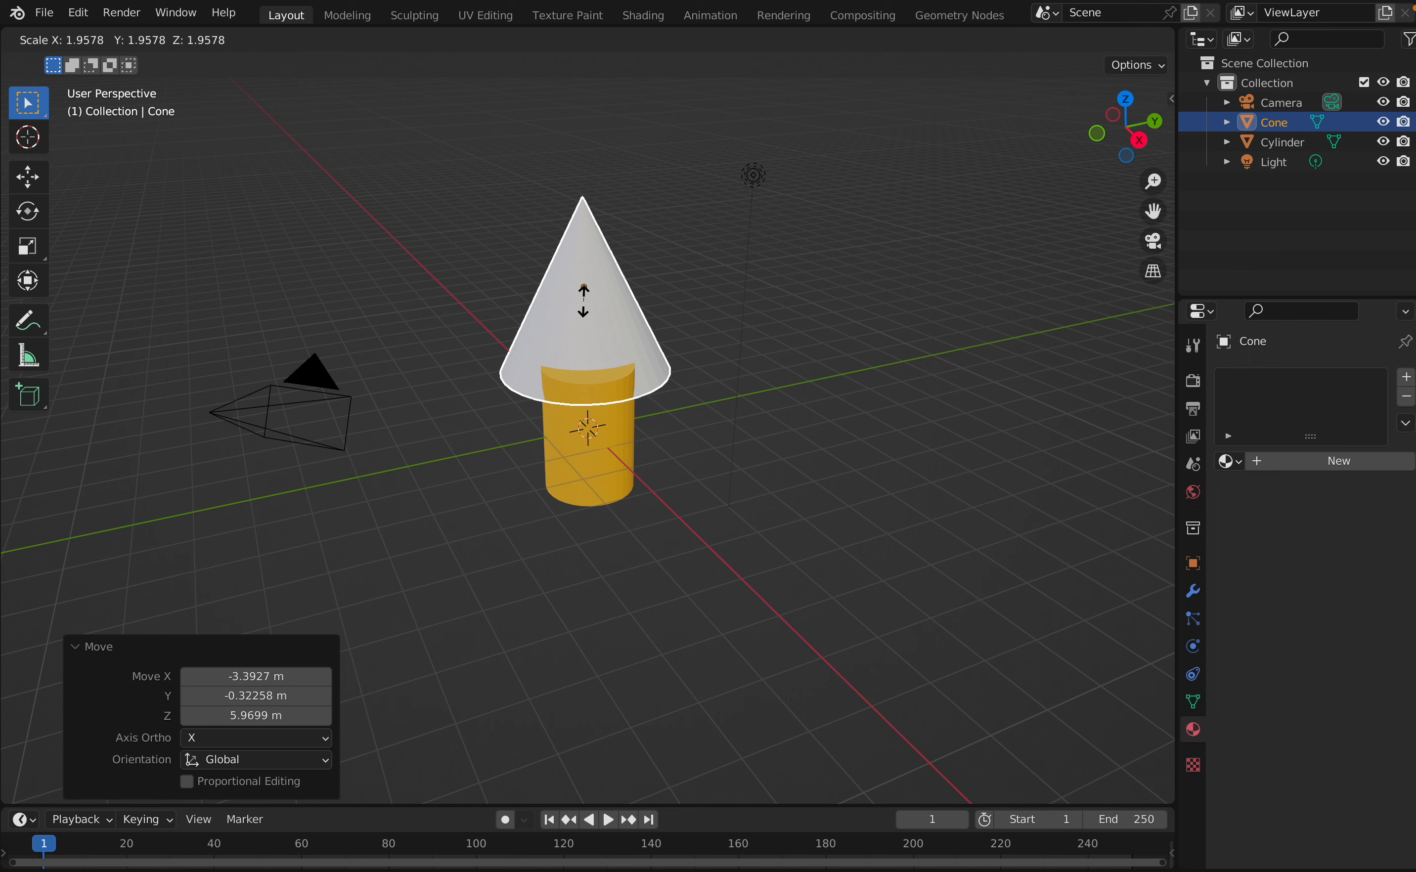
key(y)
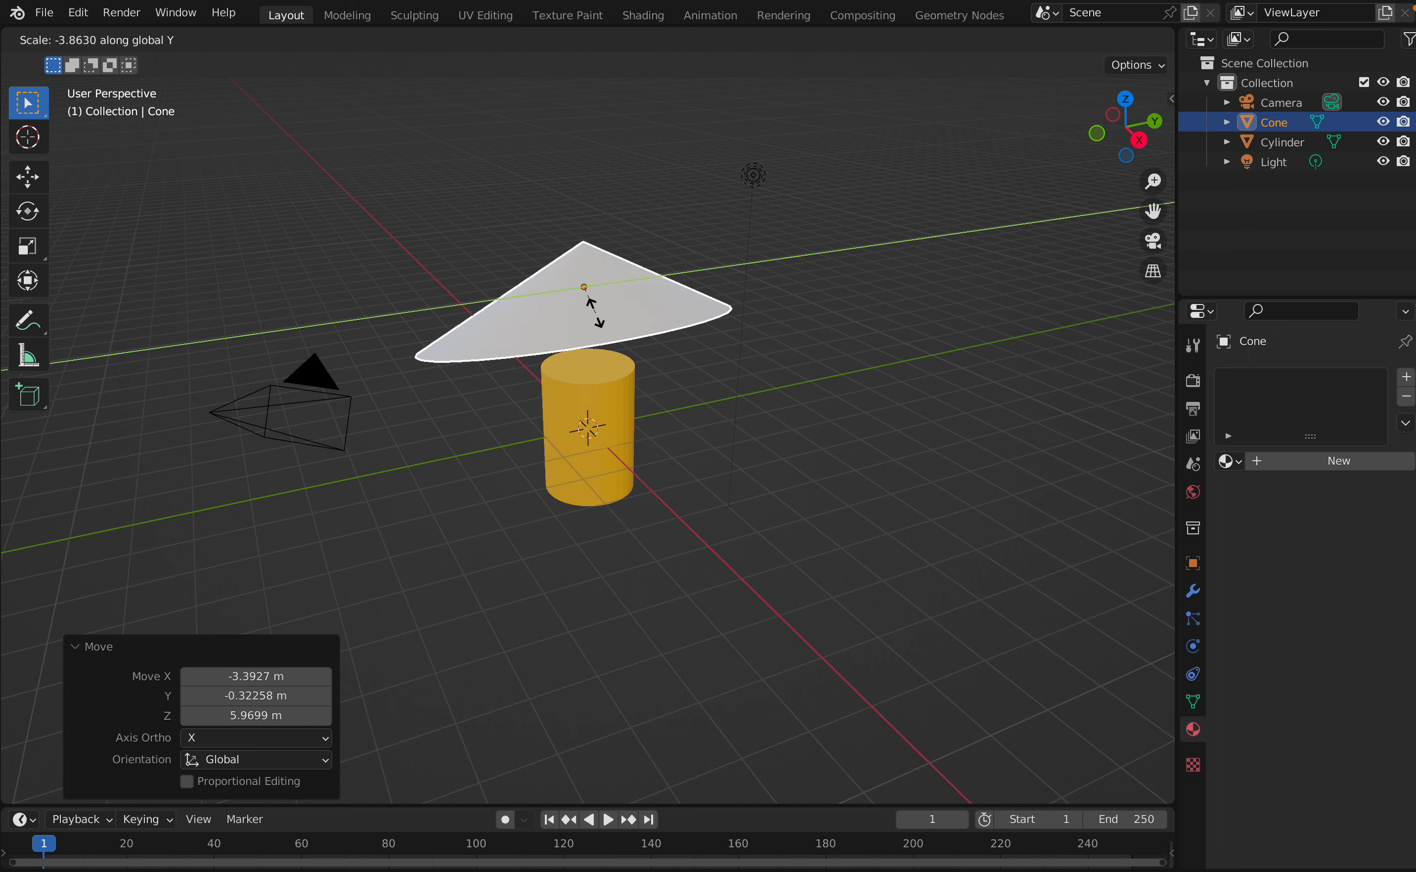
key(z)
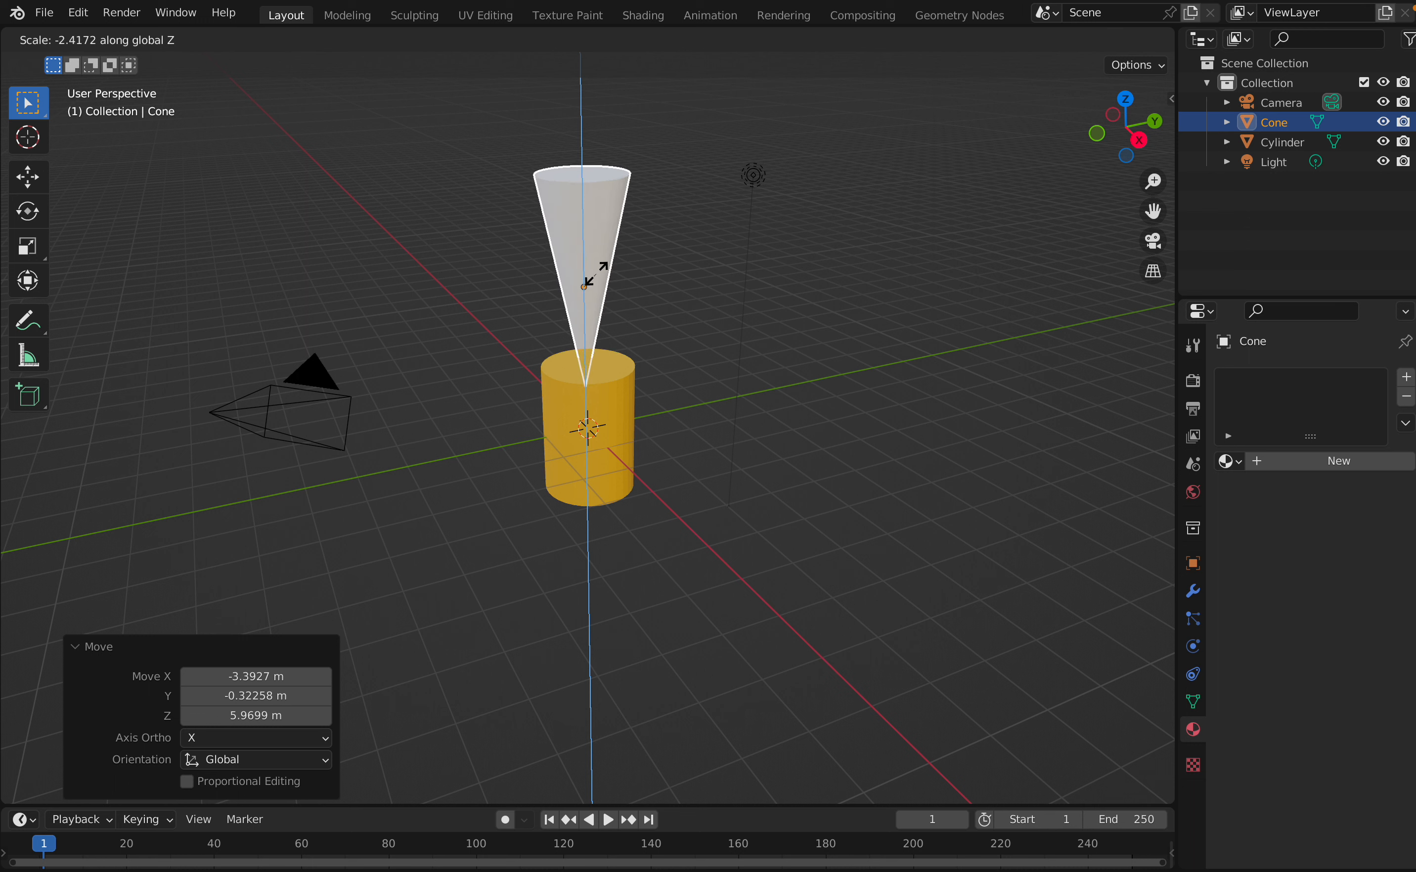
key(x)
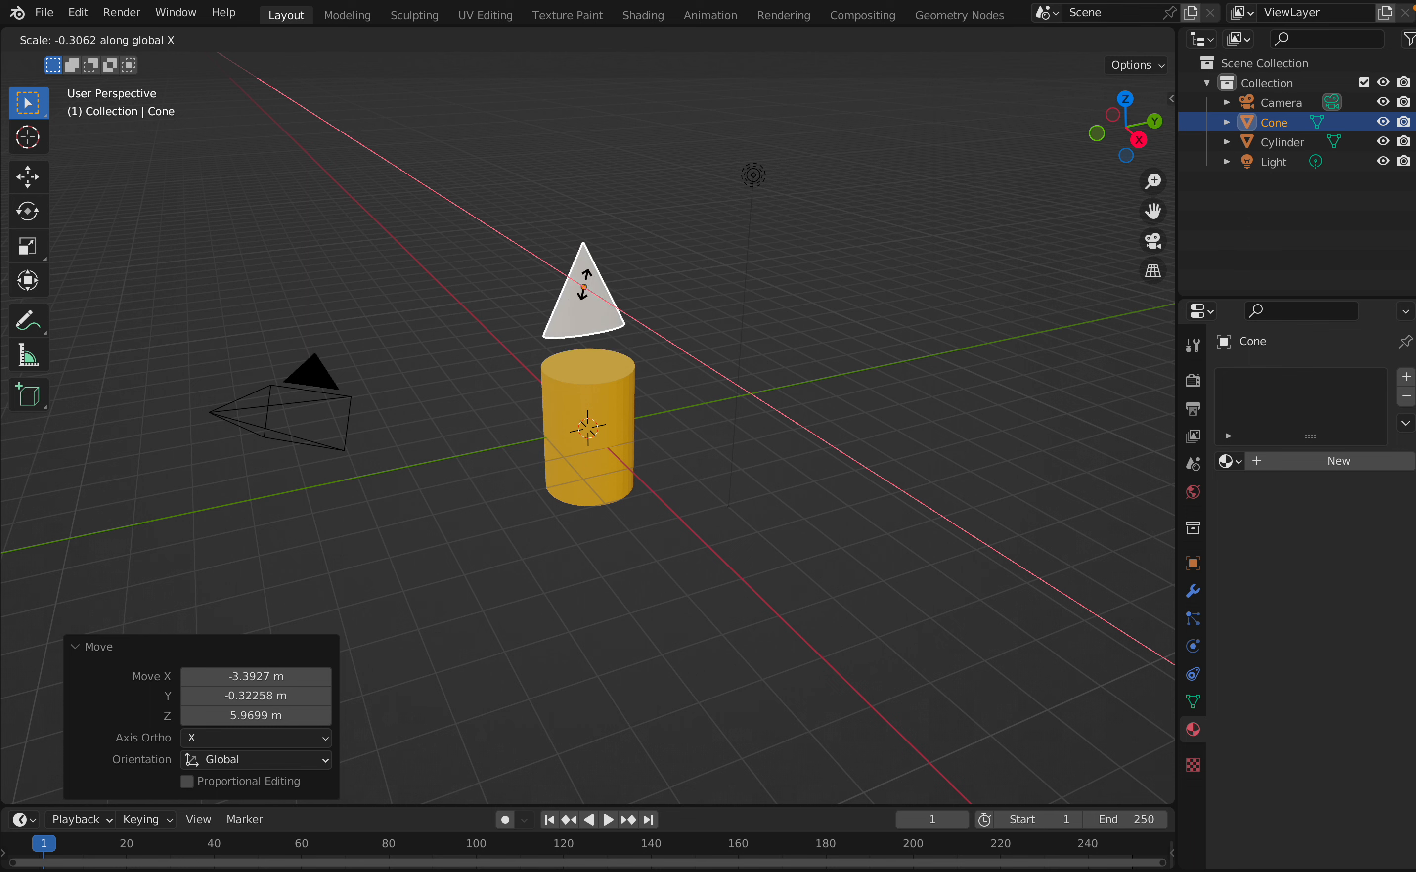
click(586, 295)
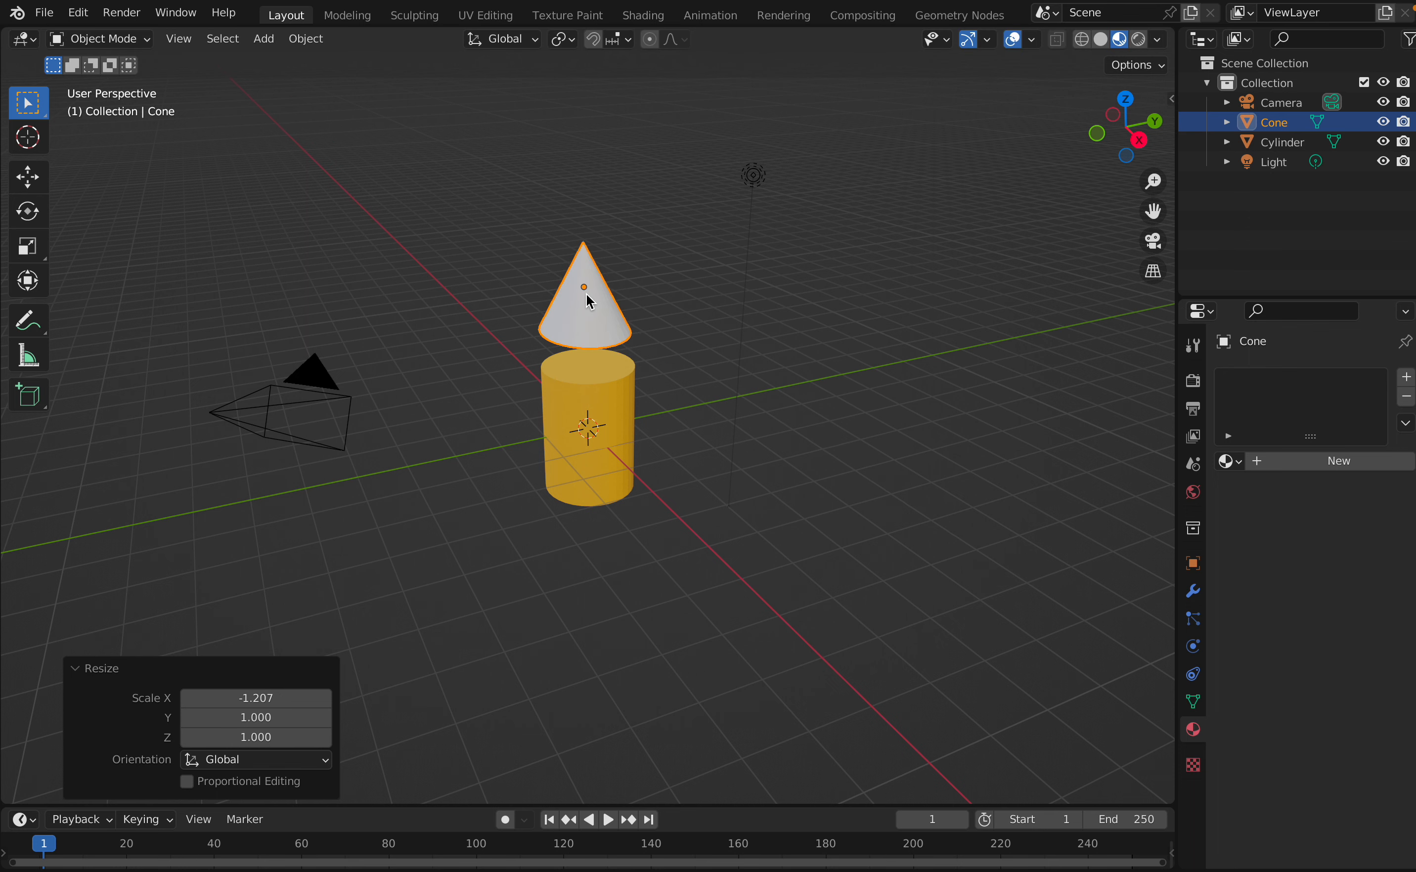
key(s)
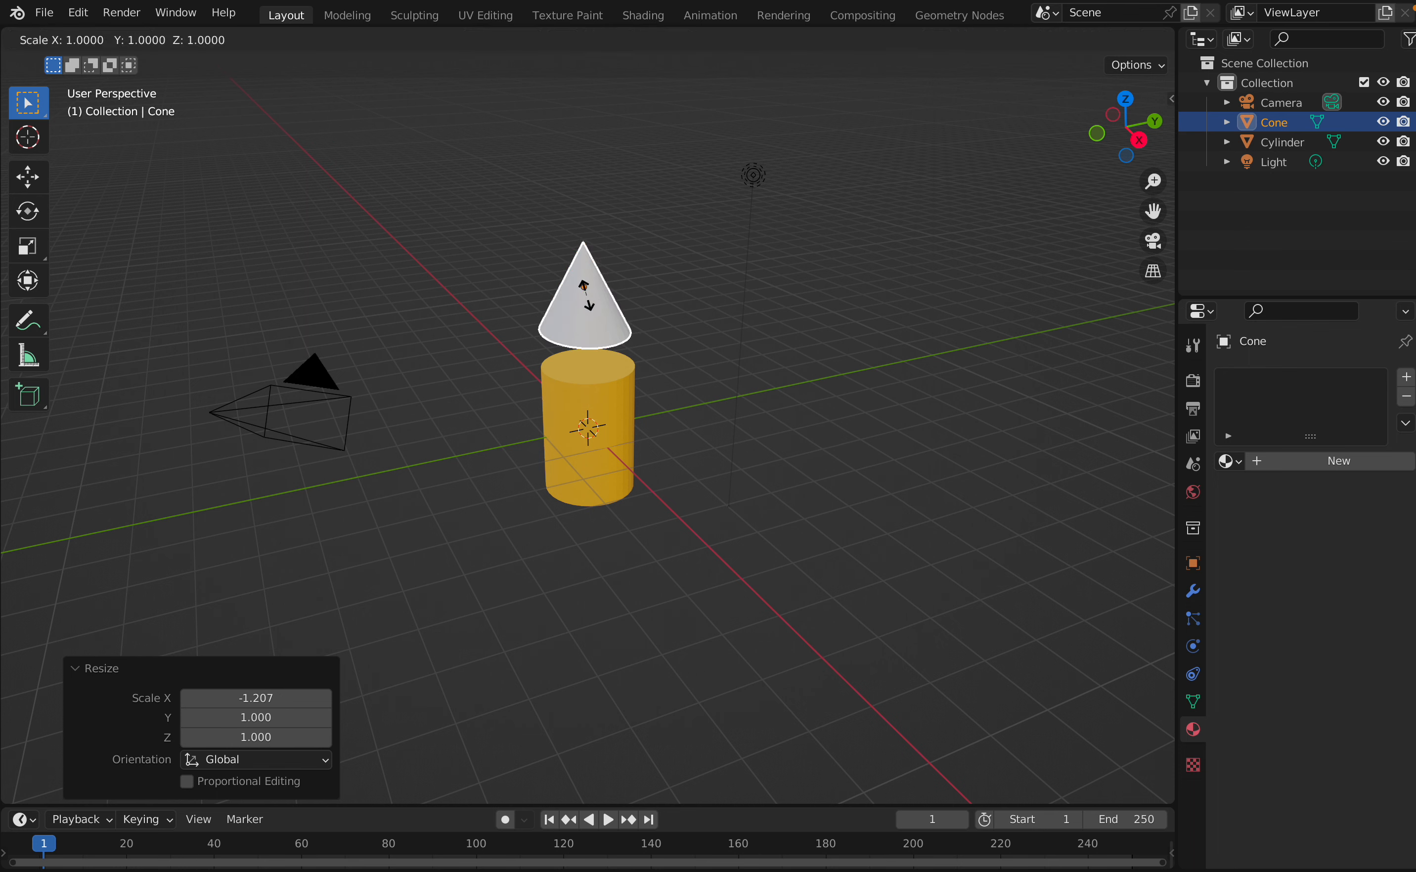
key(z)
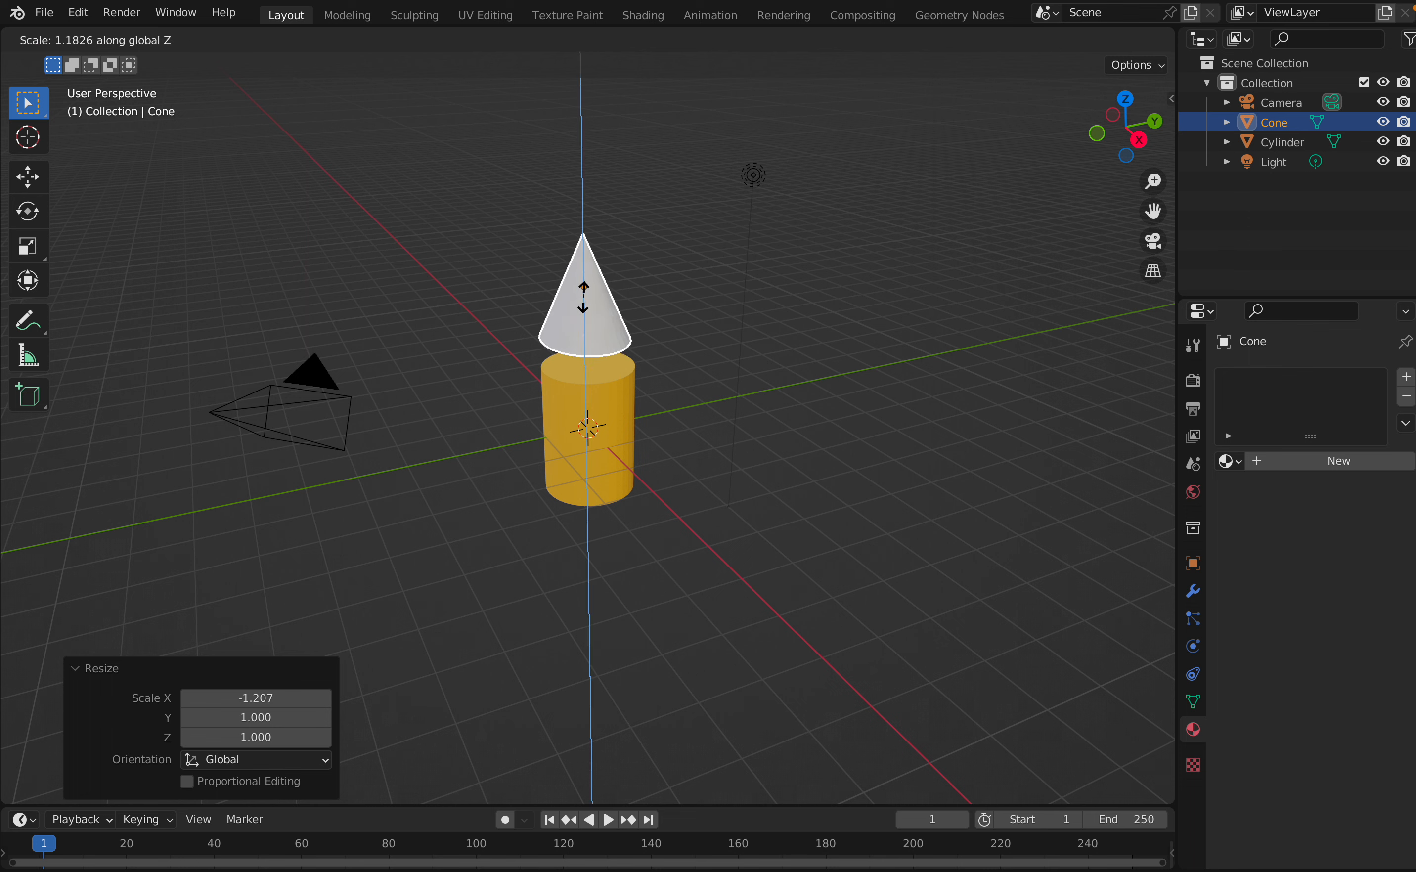
click(587, 302)
Widen the cone by scaling it about 3.39 along global X and about -3.85 along global Y.
key(s)
key(x)
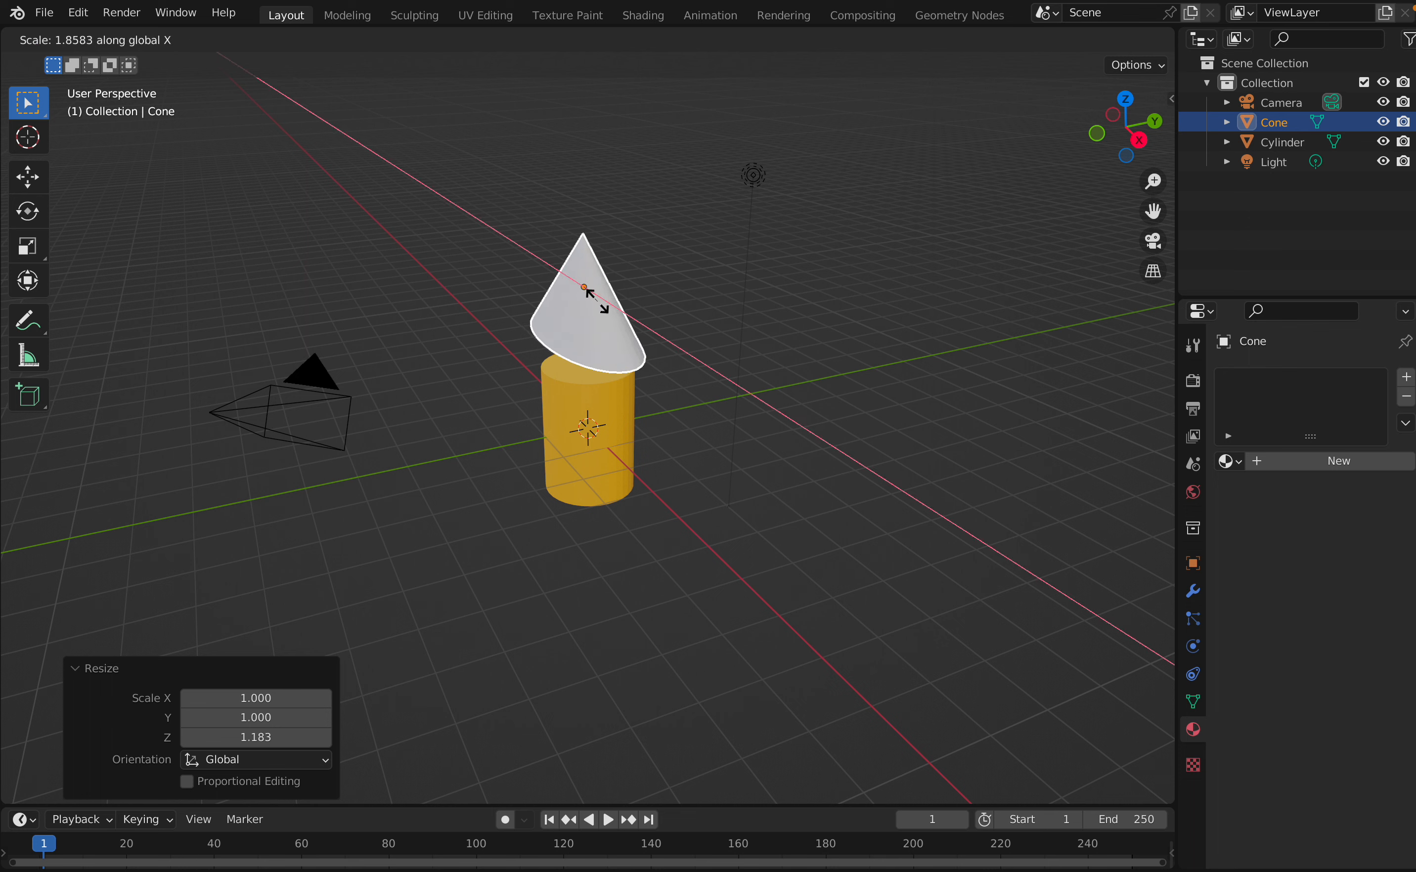
click(616, 314)
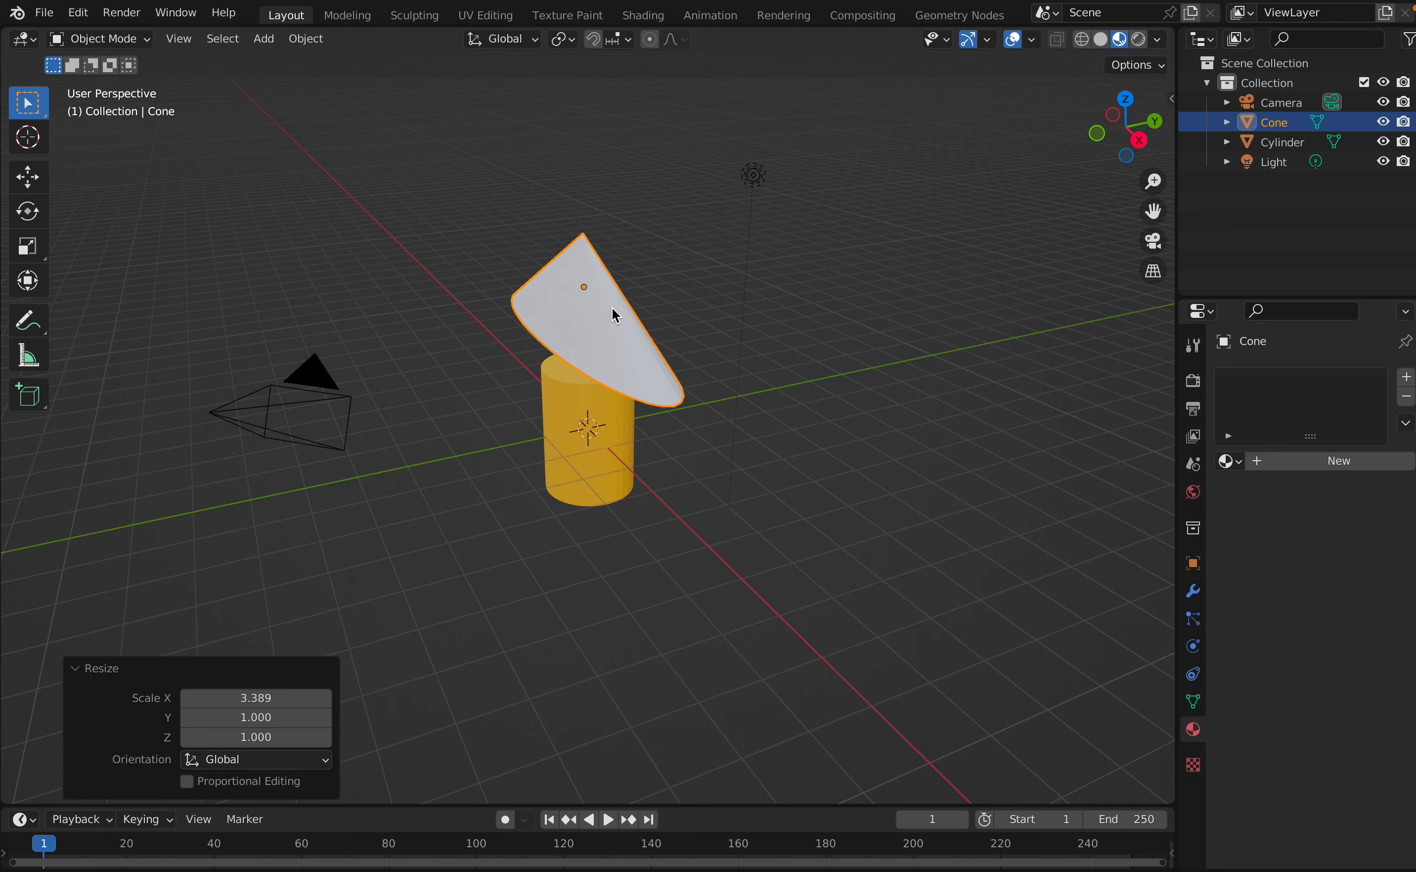
key(s)
key(y)
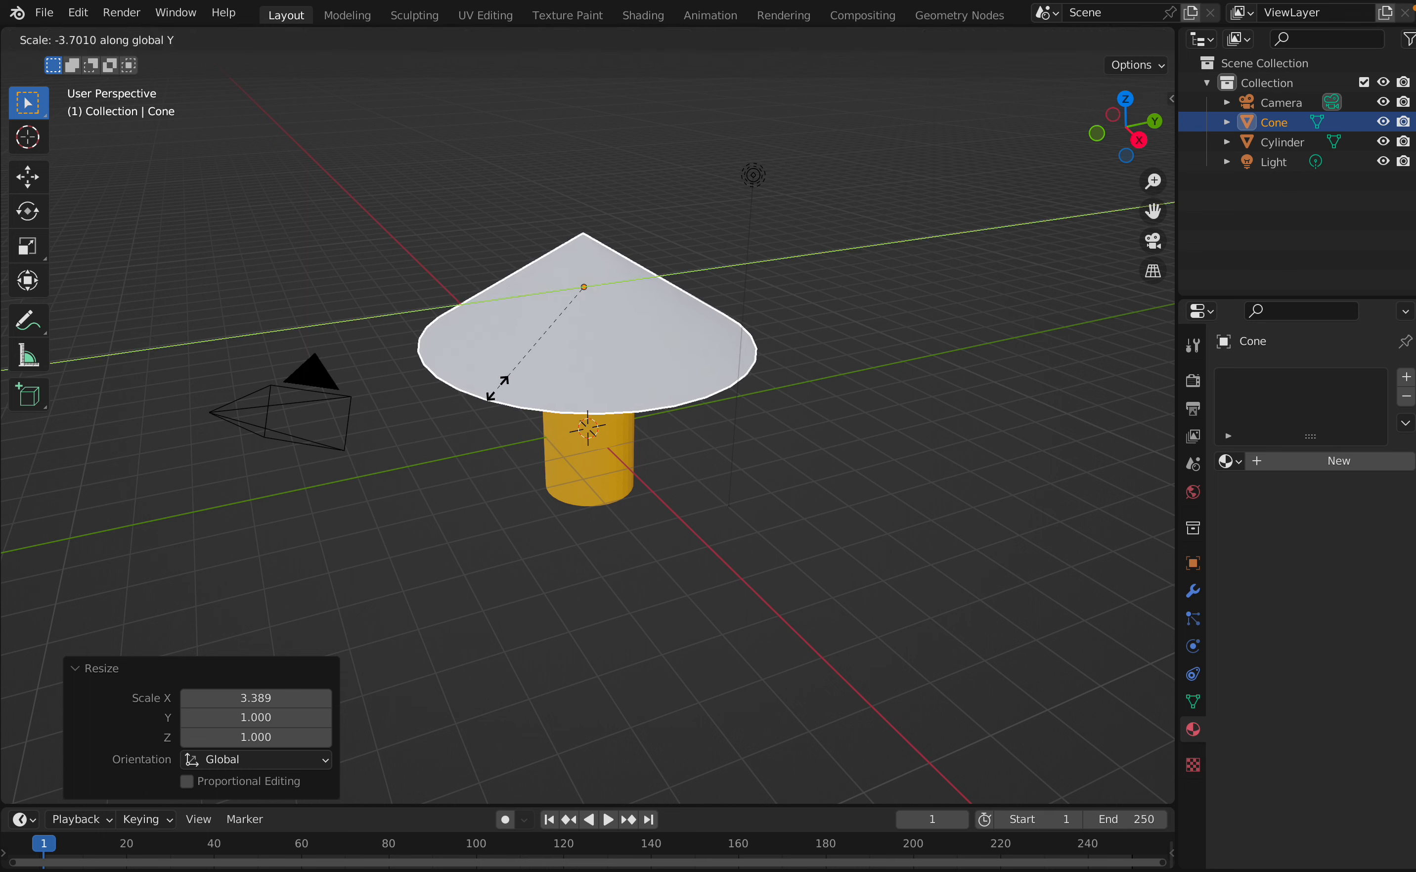
click(497, 399)
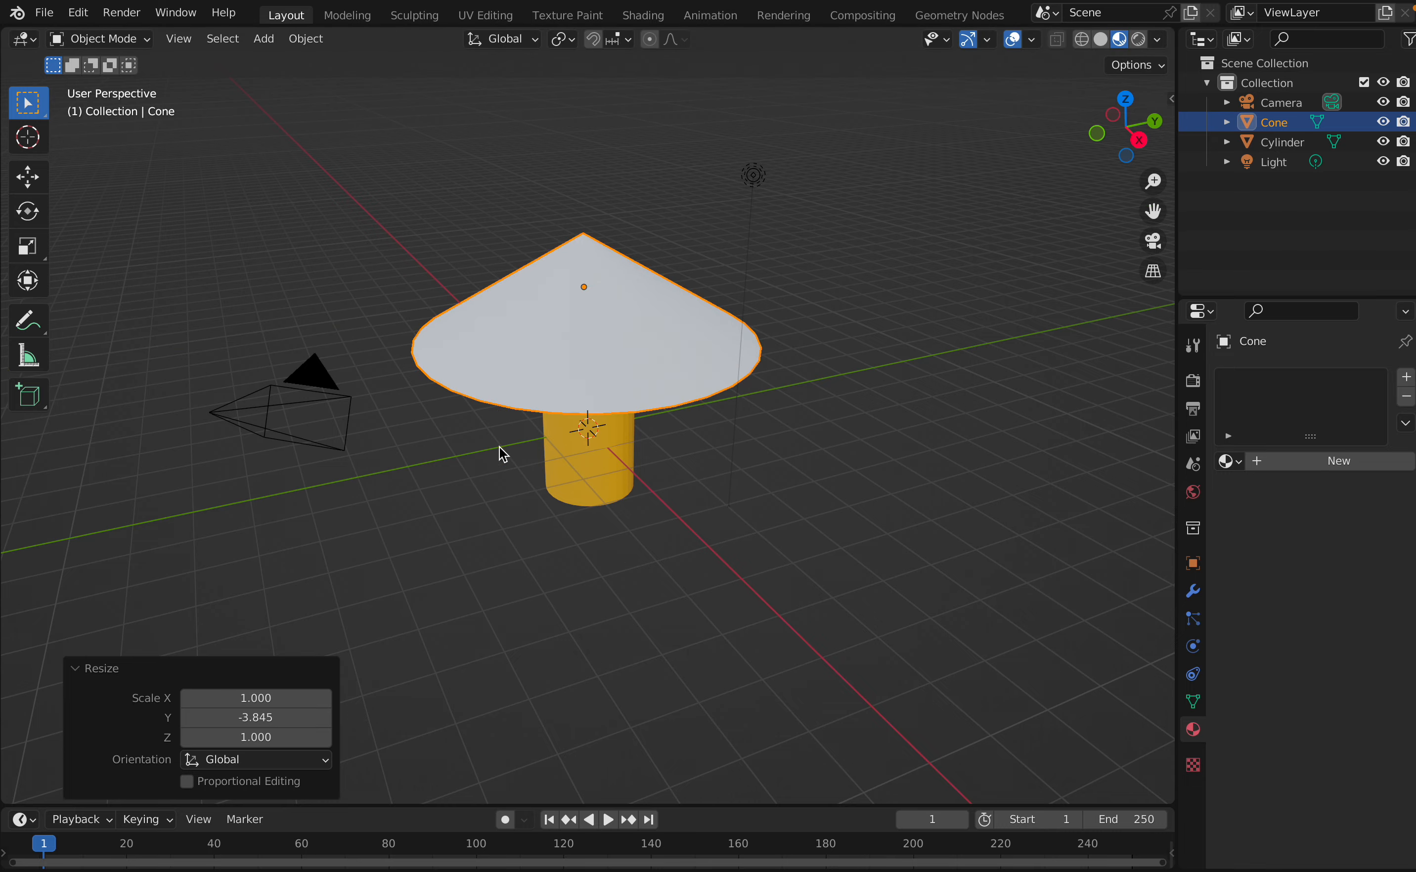
Center the cone over the cylinder as seen from below, moving it about 1.31 m in X, -0.05 m in Y and -0.01 m in Z.
click(506, 523)
mouse_move(506, 522)
middle_down()
mouse_move(500, 495)
mouse_move(506, 522)
middle_up()
scroll(505, 522, down, 10)
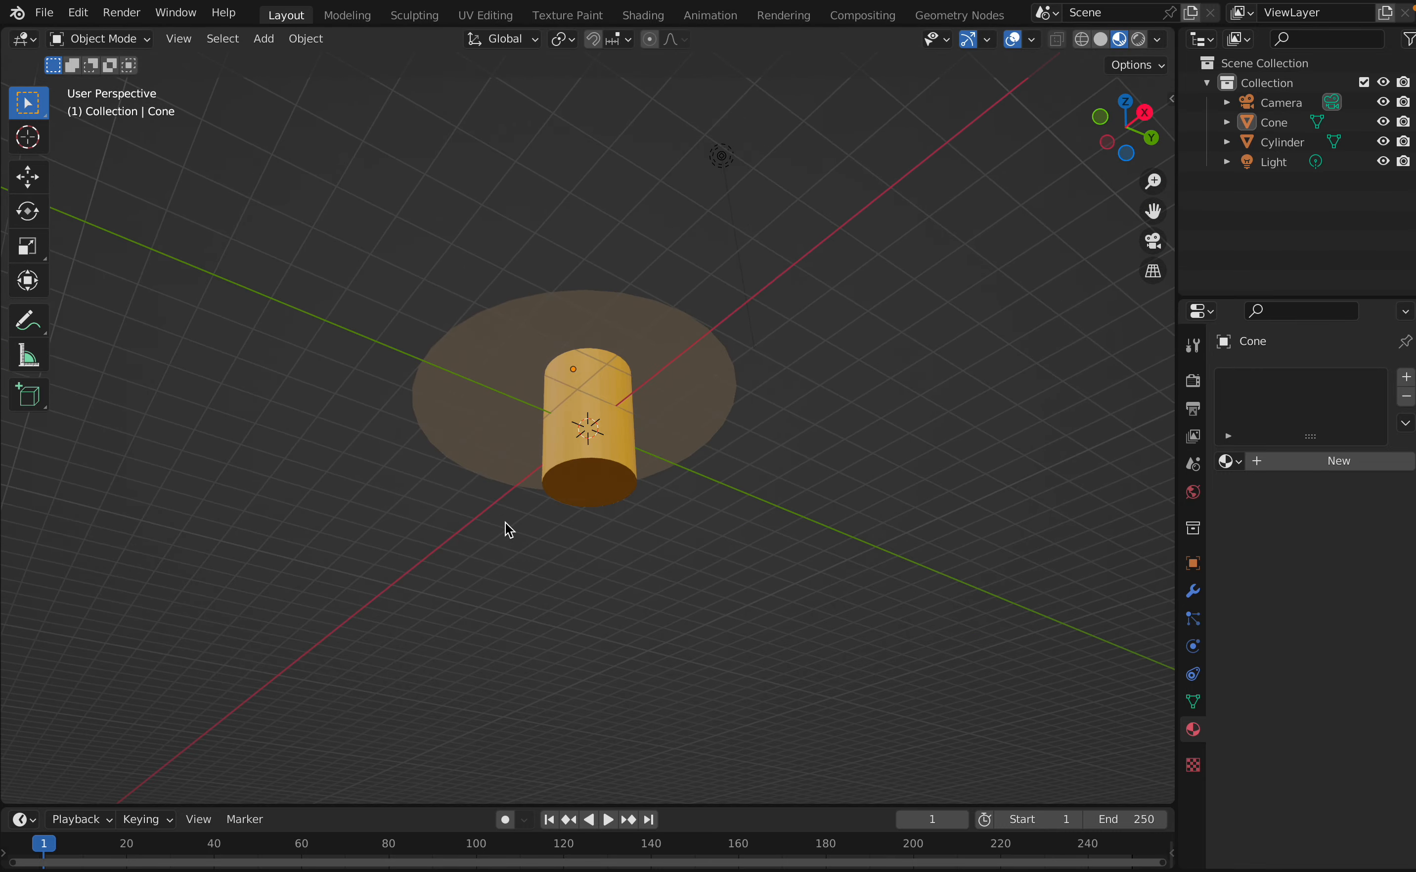
scroll(506, 522, left, 10)
scroll(506, 522, right, 5)
scroll(505, 522, left, 5)
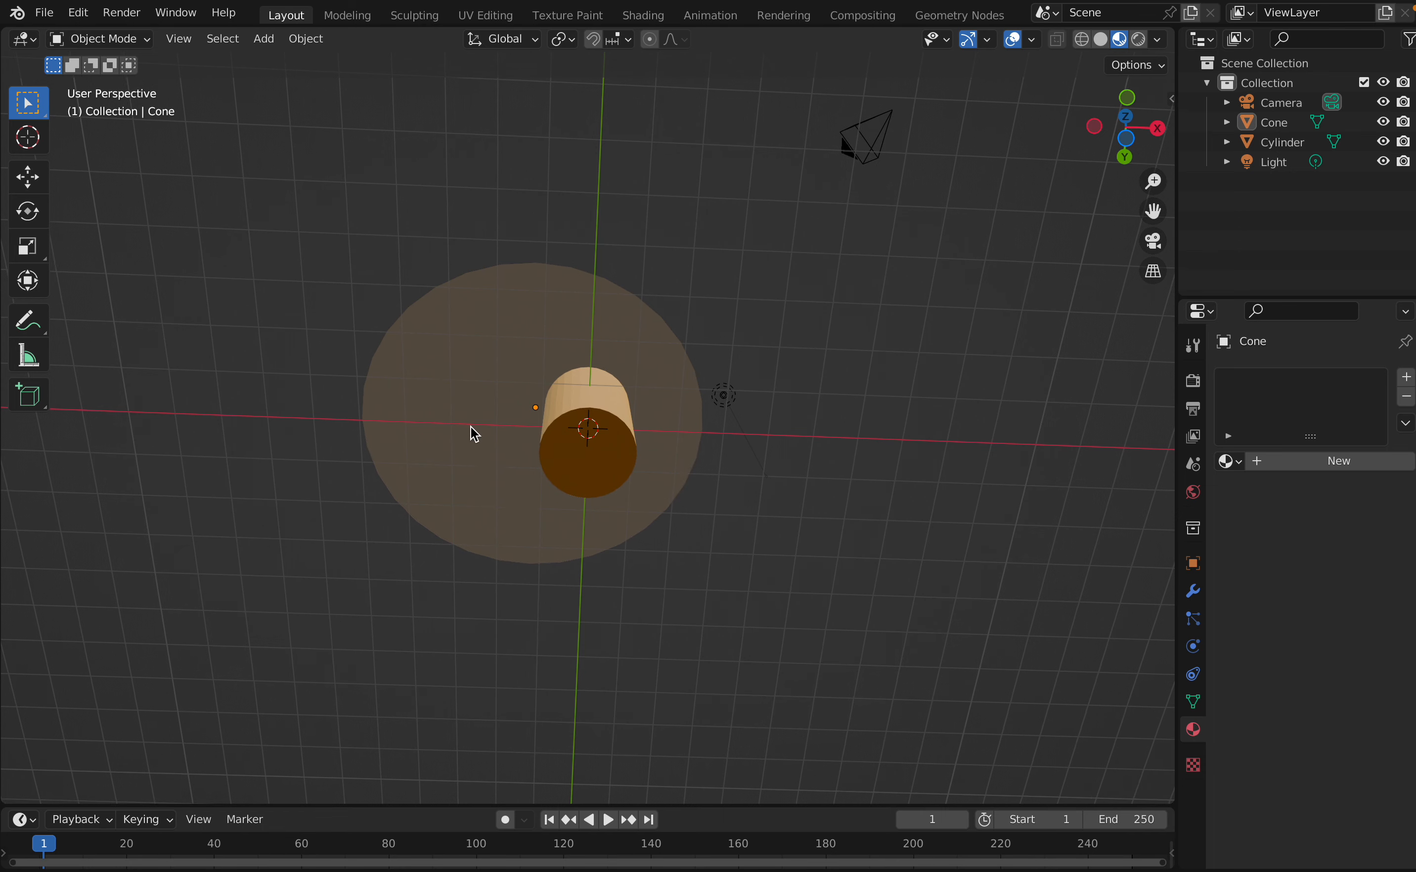
click(467, 404)
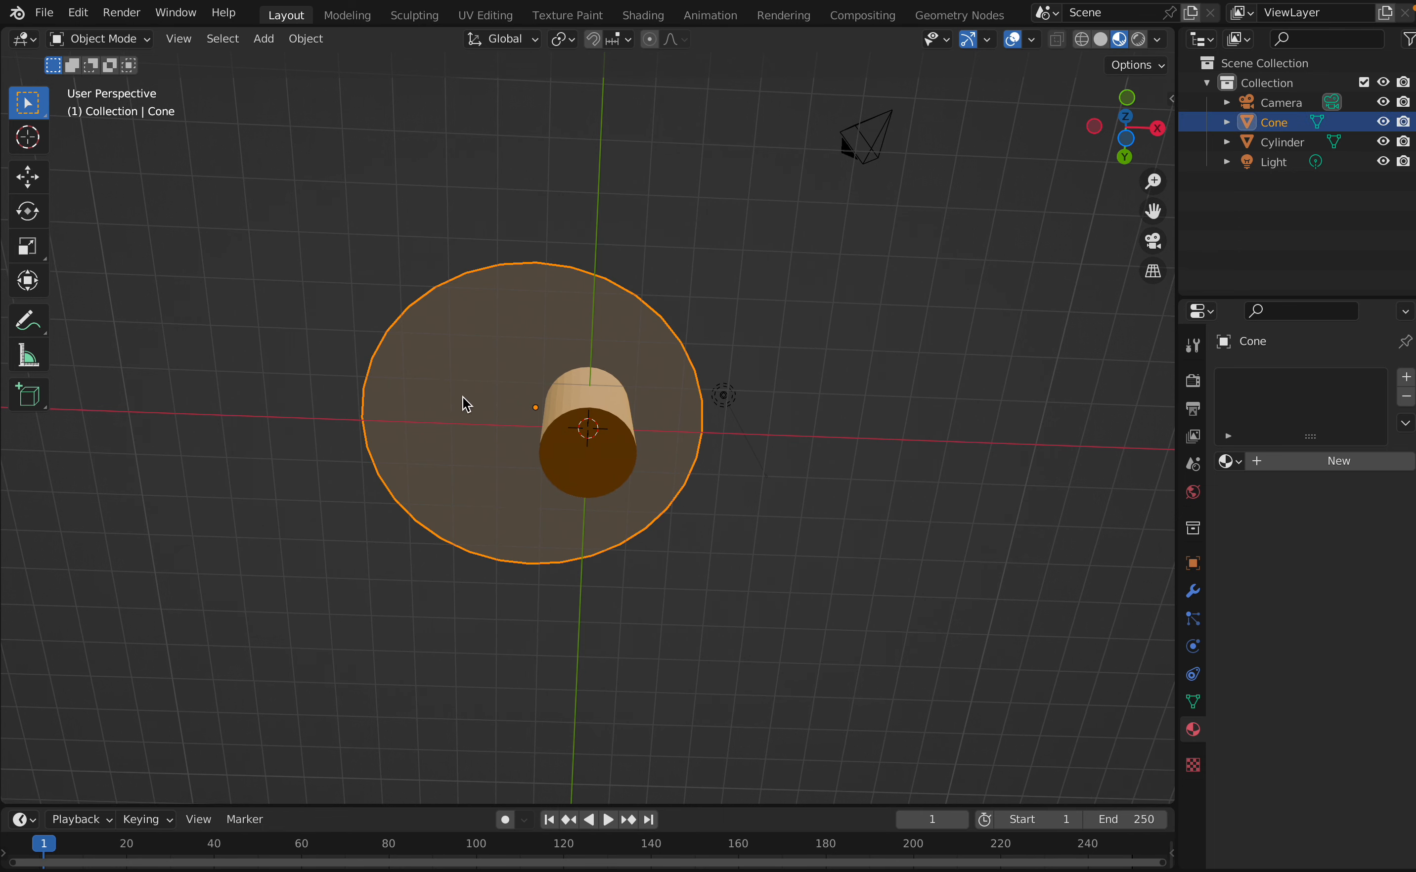
key(g)
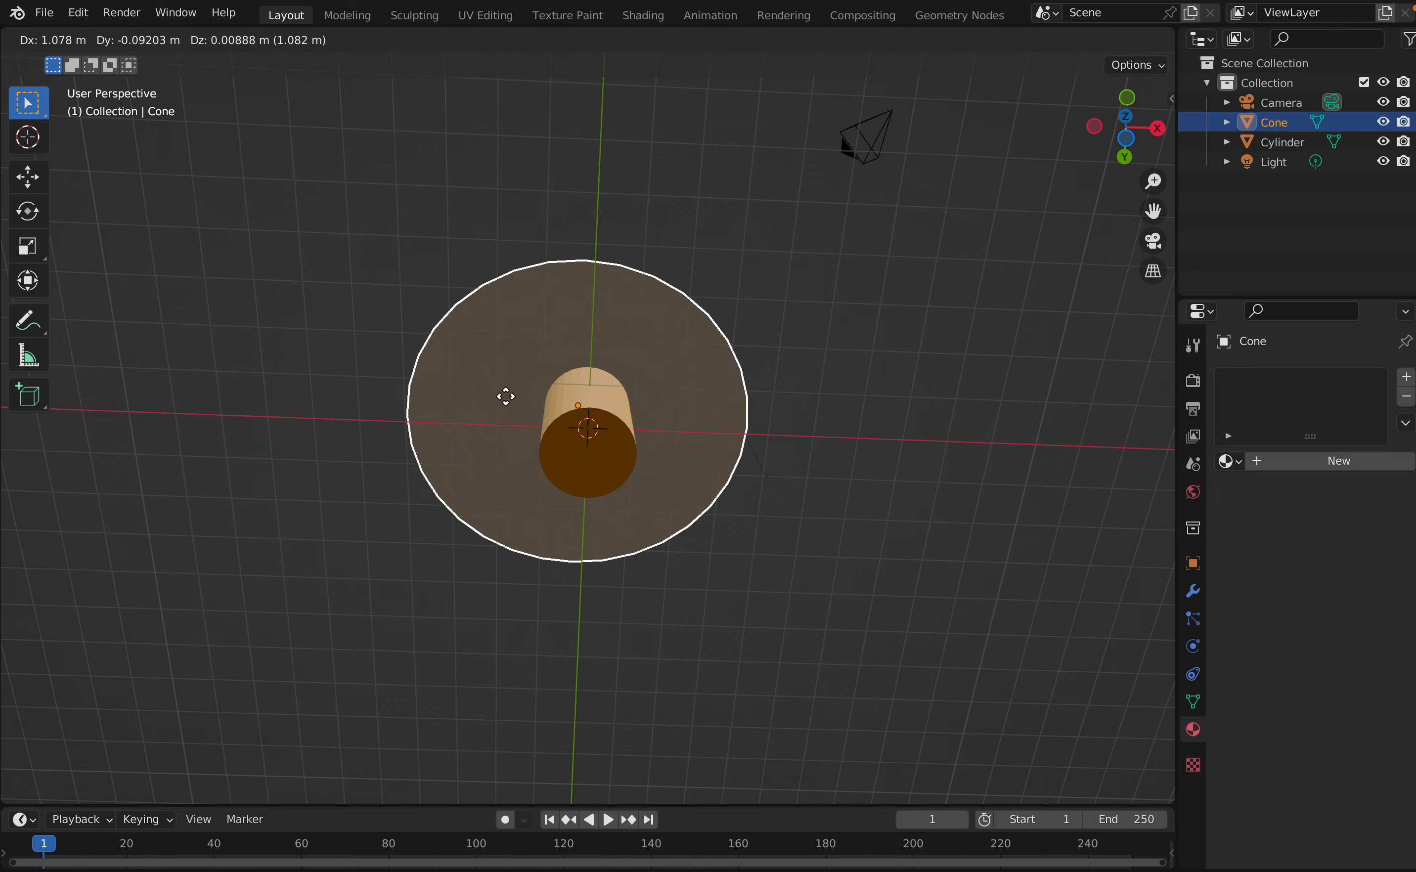
click(515, 398)
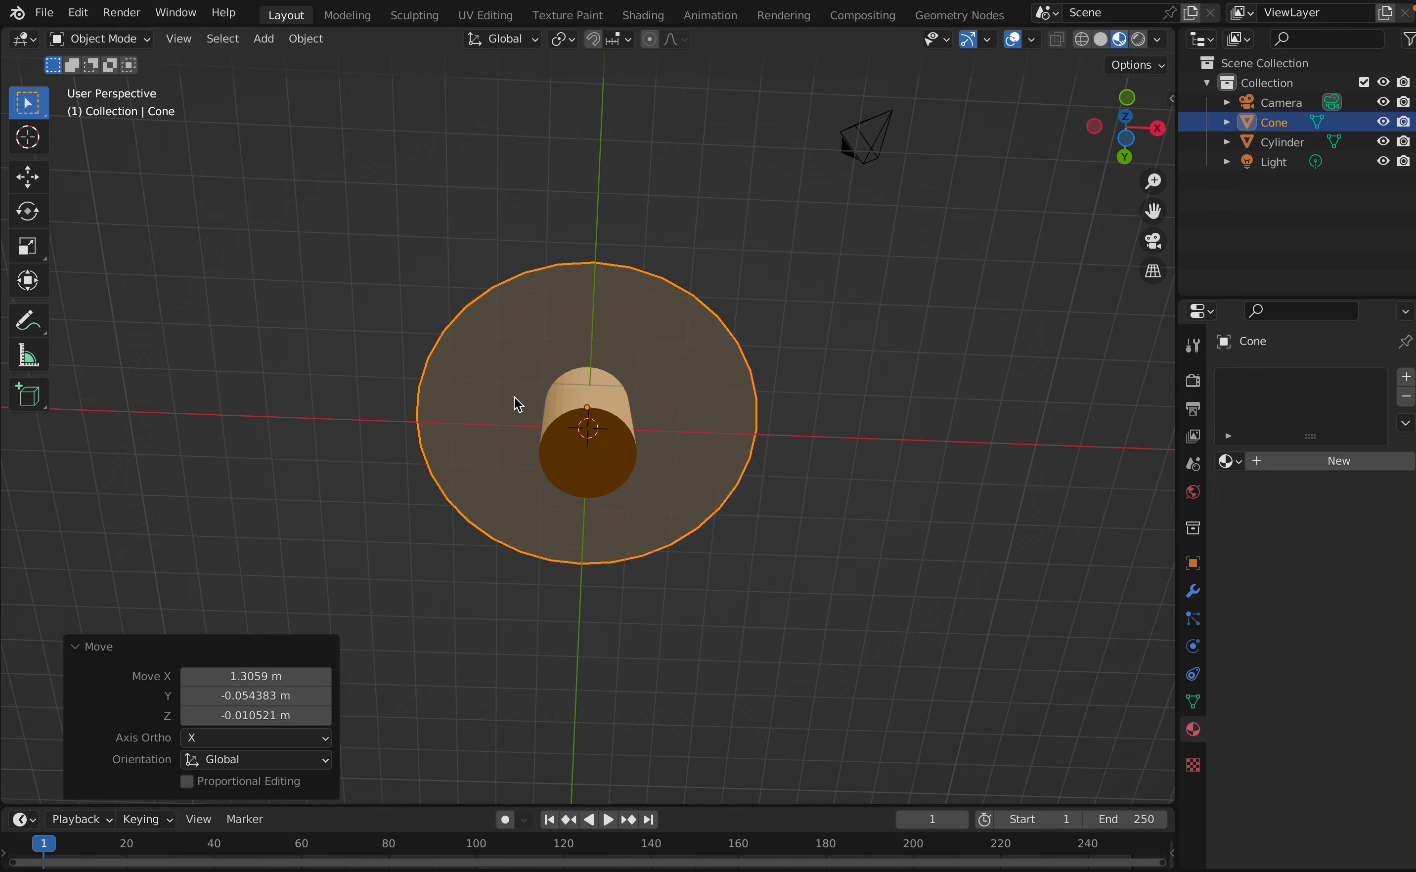
Make the cone taller by scaling it about 1.58 along global Z.
middle_drag(515, 400, 515, 402)
click(552, 350)
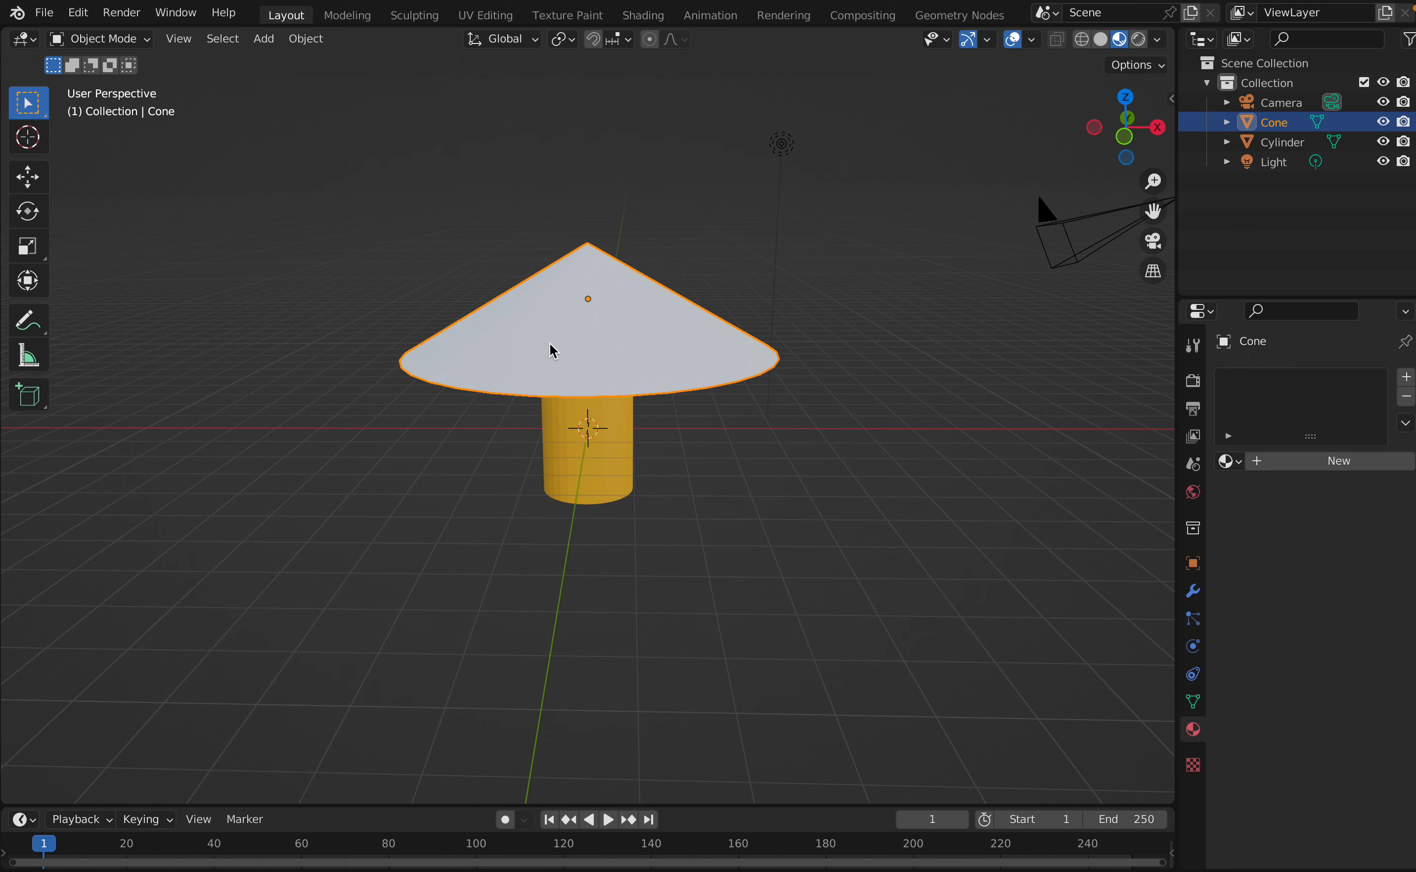
key(s)
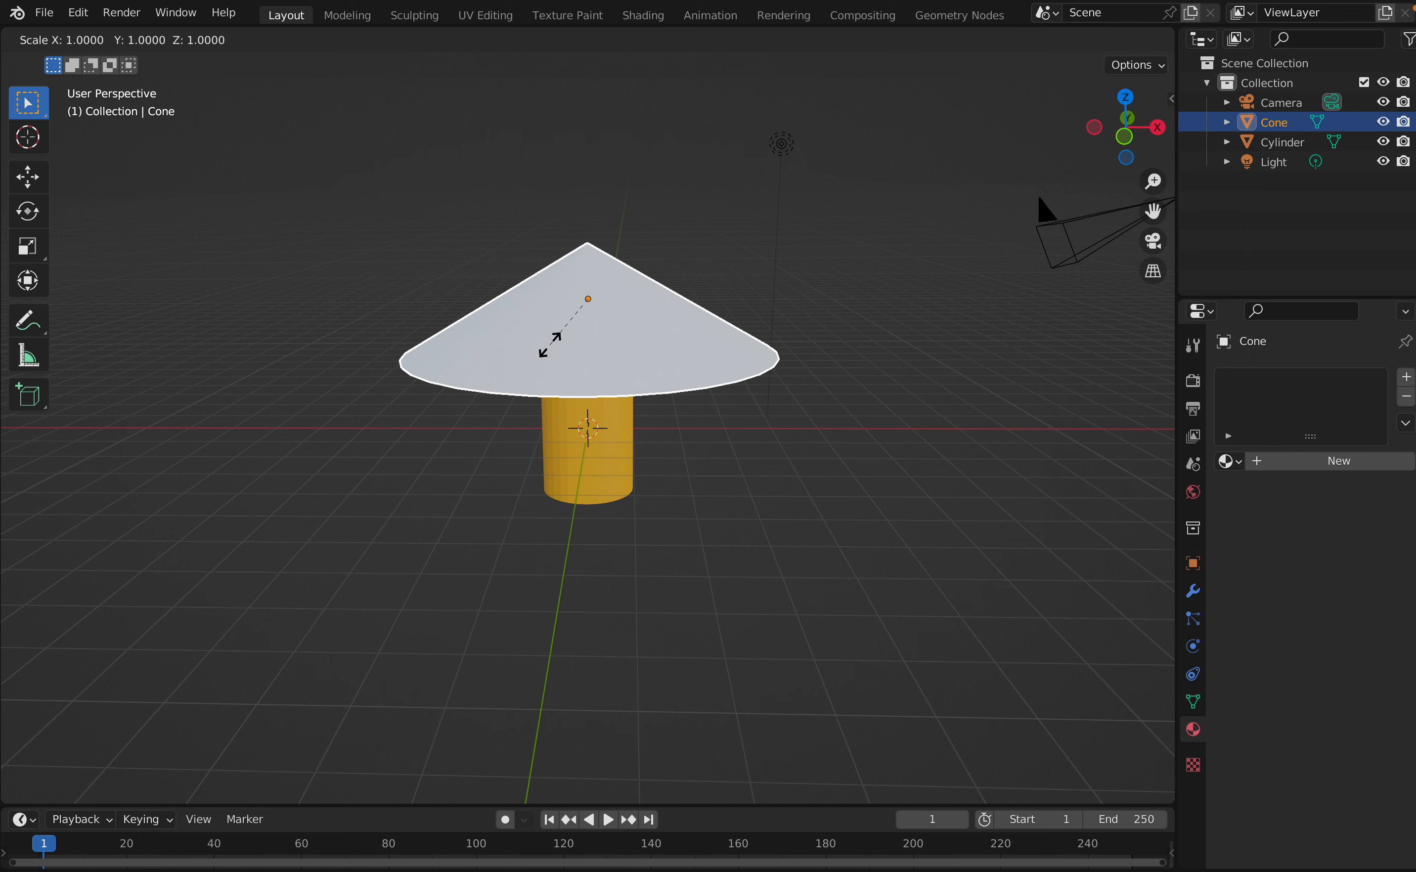
key(z)
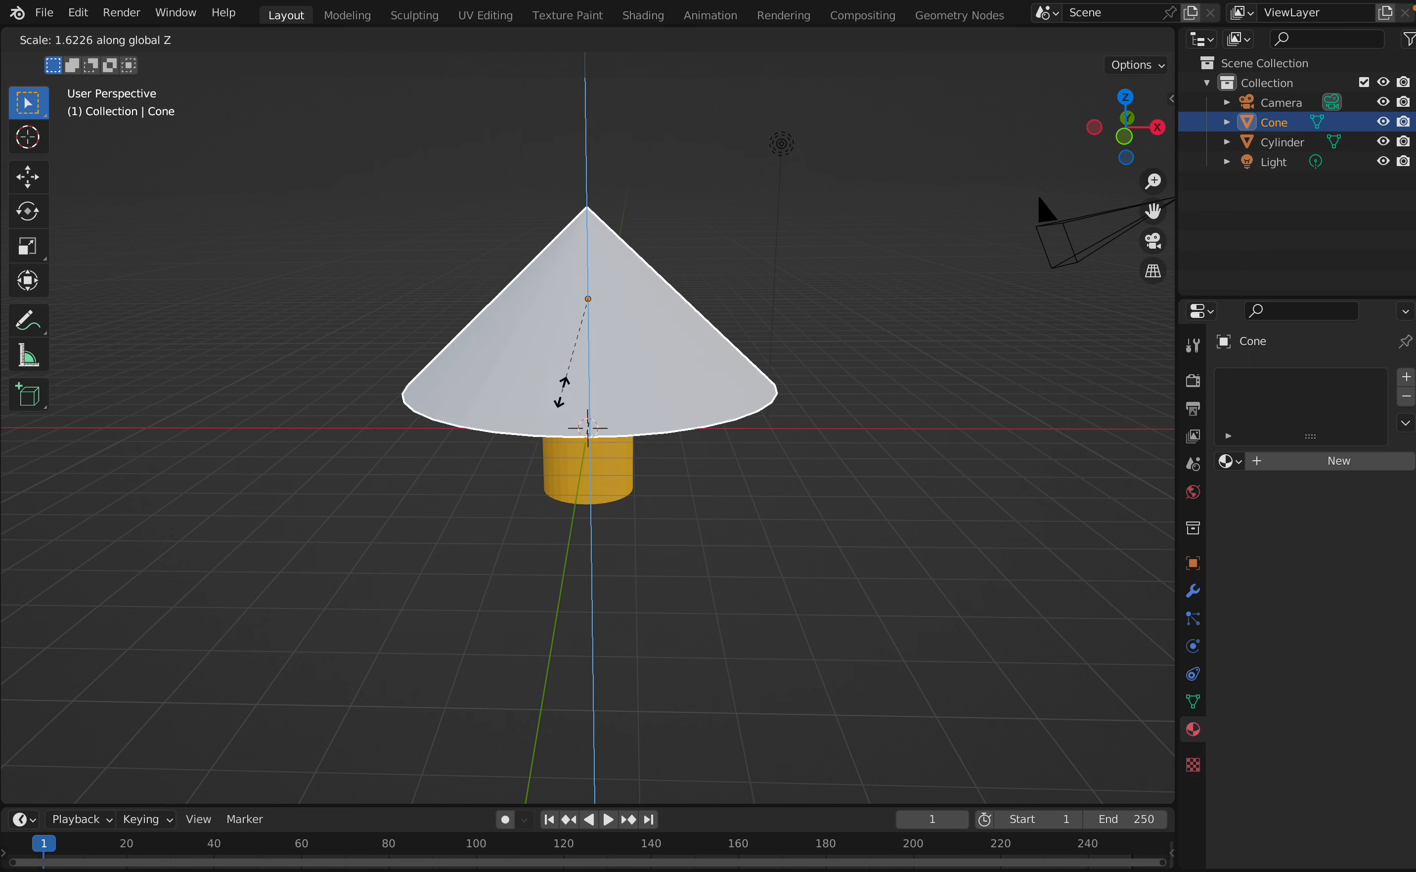
click(563, 396)
Edit the cone's mesh in face selection mode and inset its circular base face by about 0.1 m.
scroll(489, 498, up, 5)
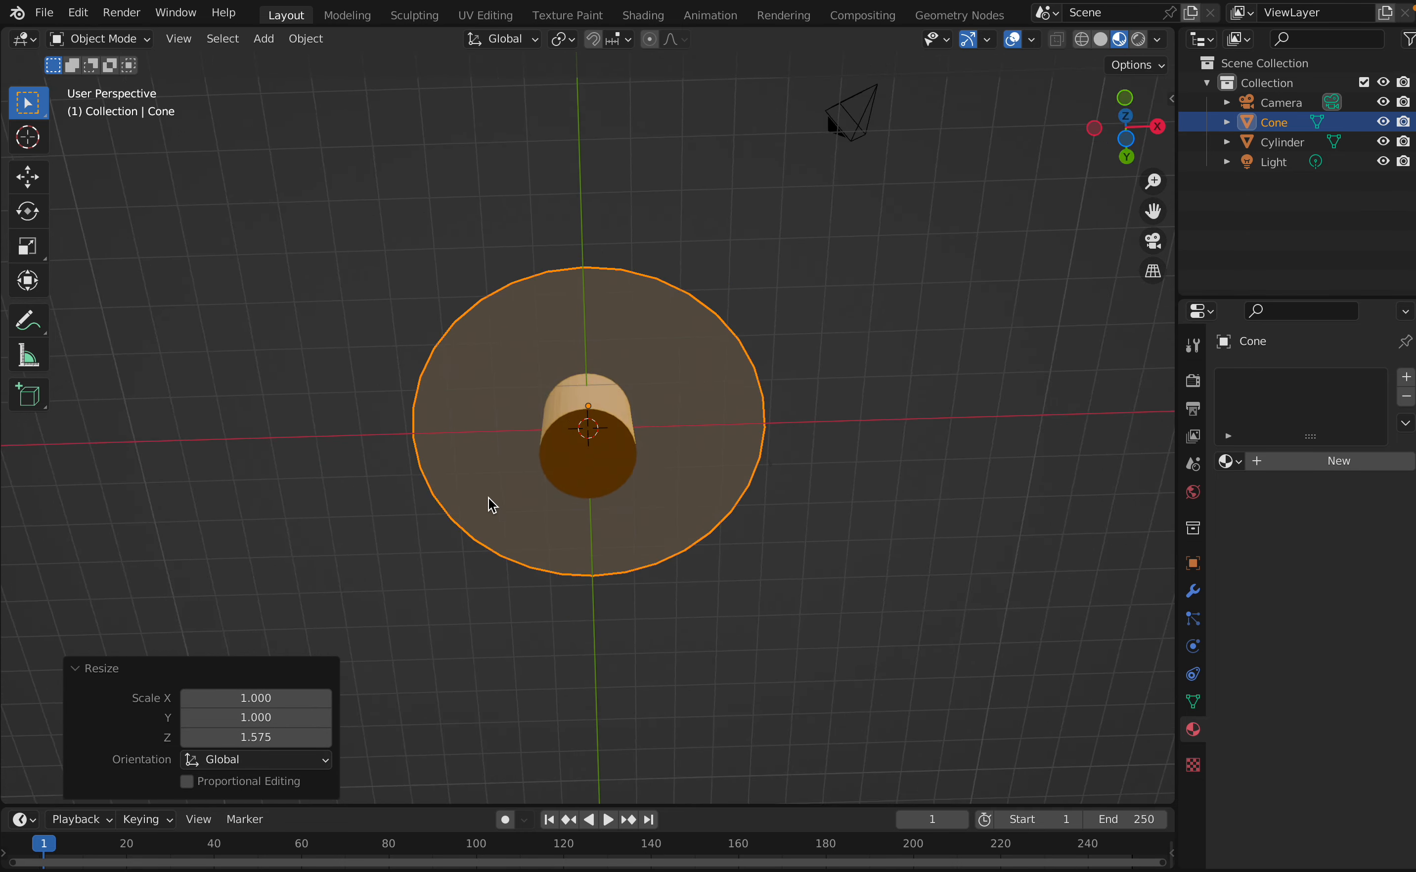
scroll(489, 498, down, 3)
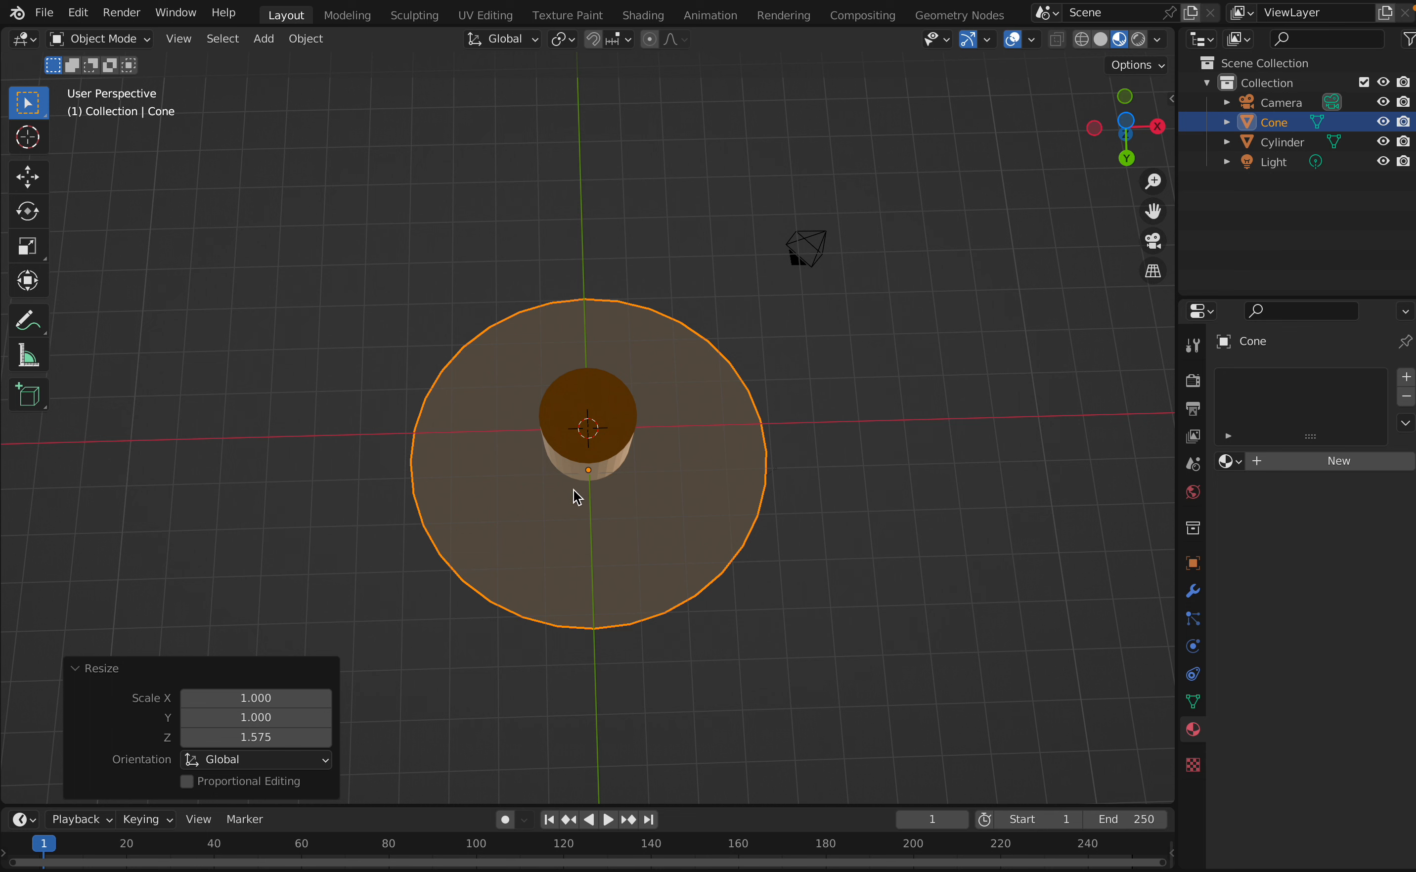
click(851, 664)
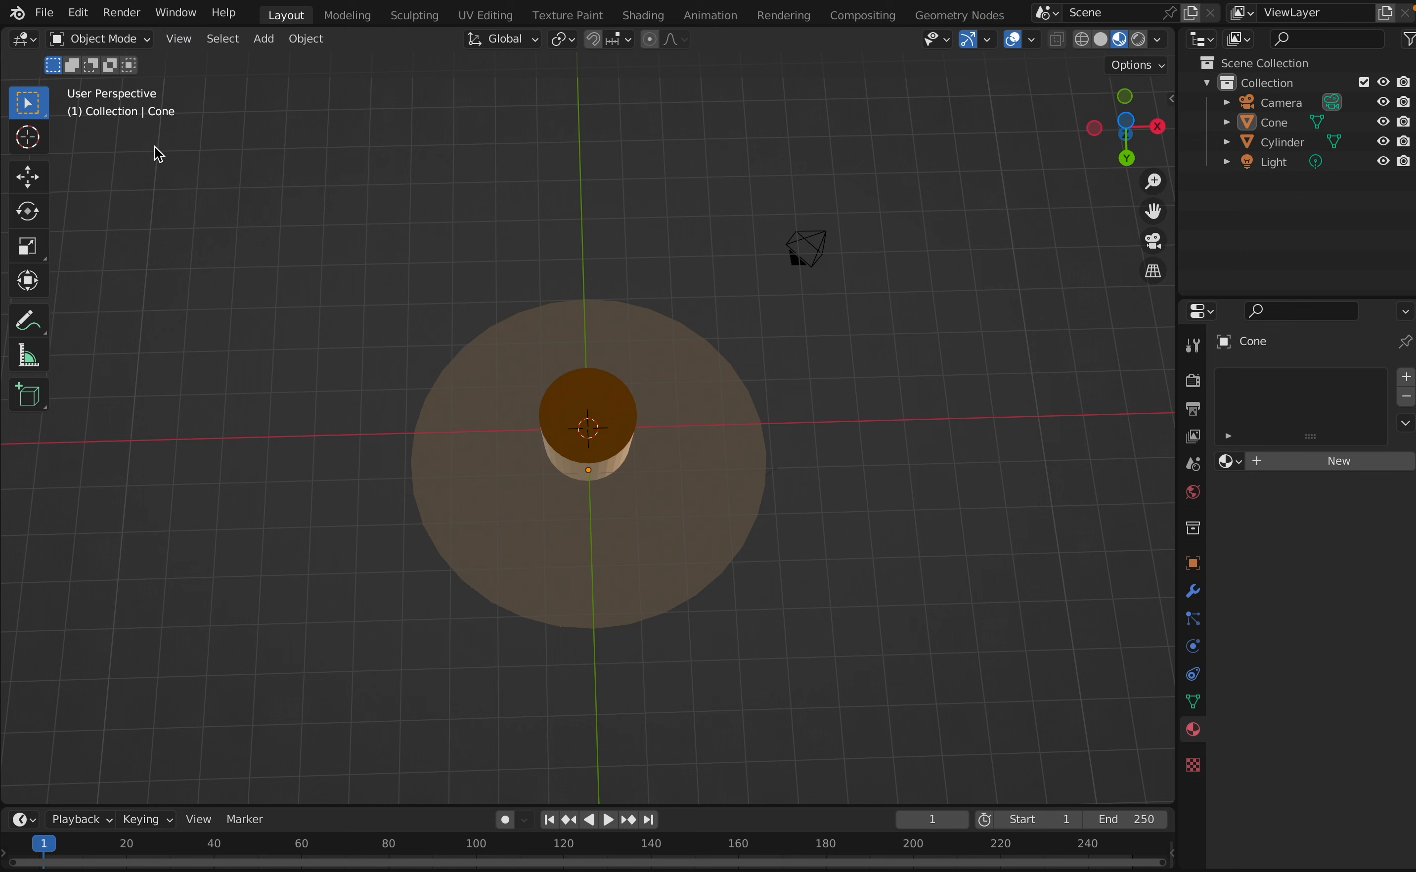
key(Tab)
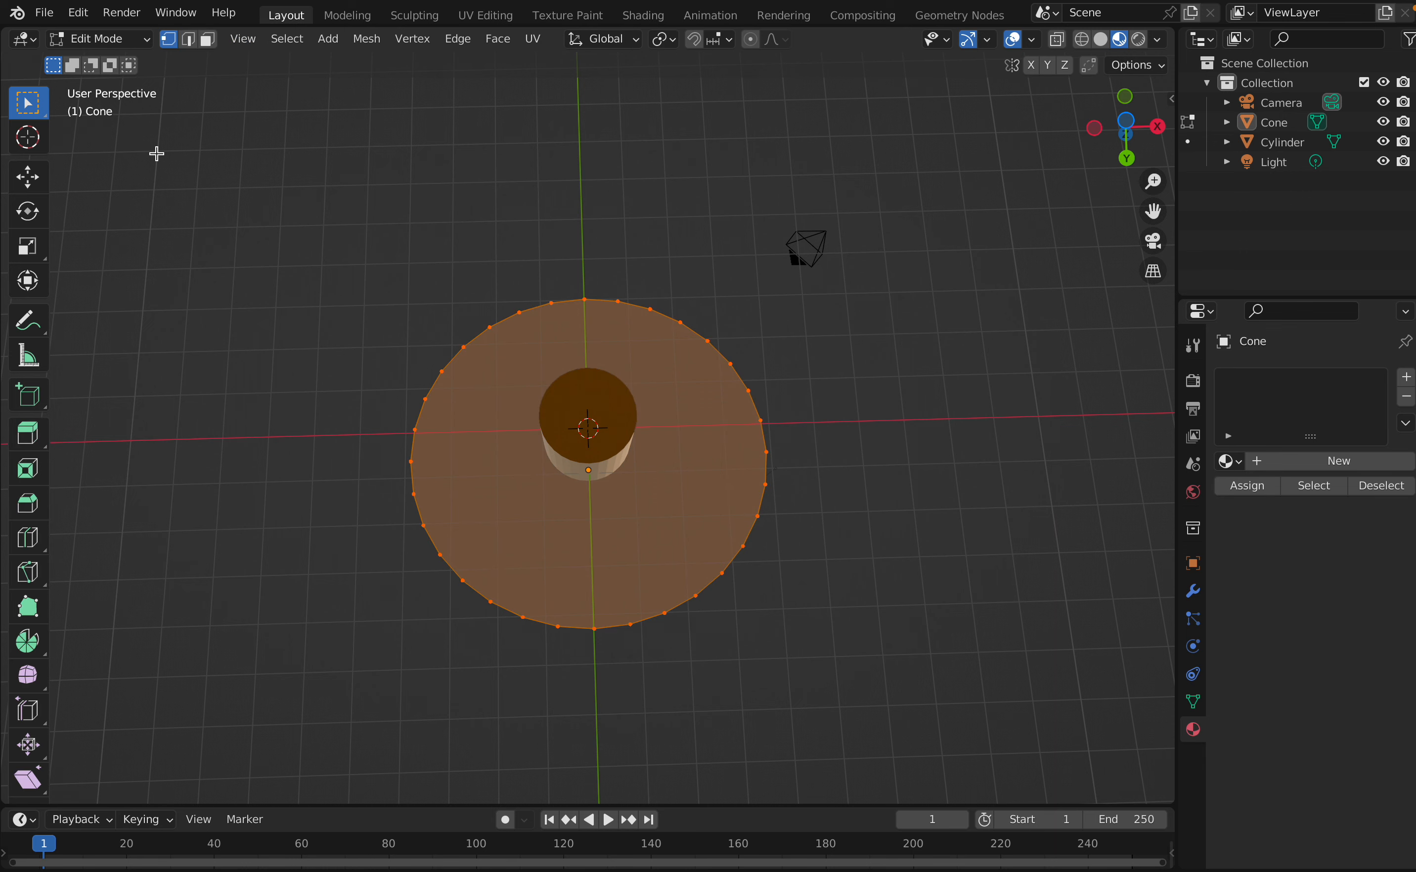
click(208, 45)
click(443, 423)
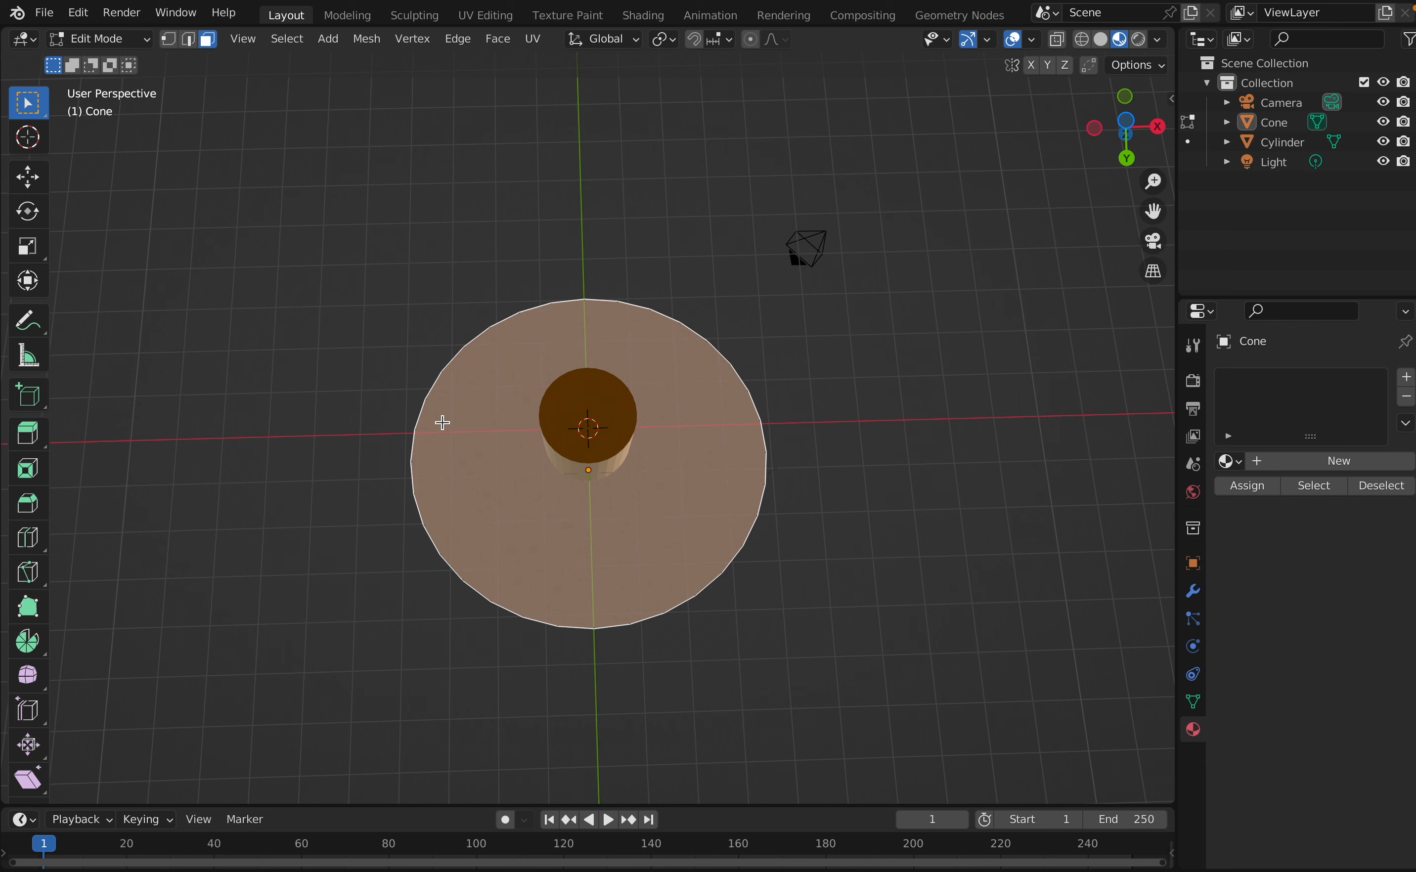
key(i)
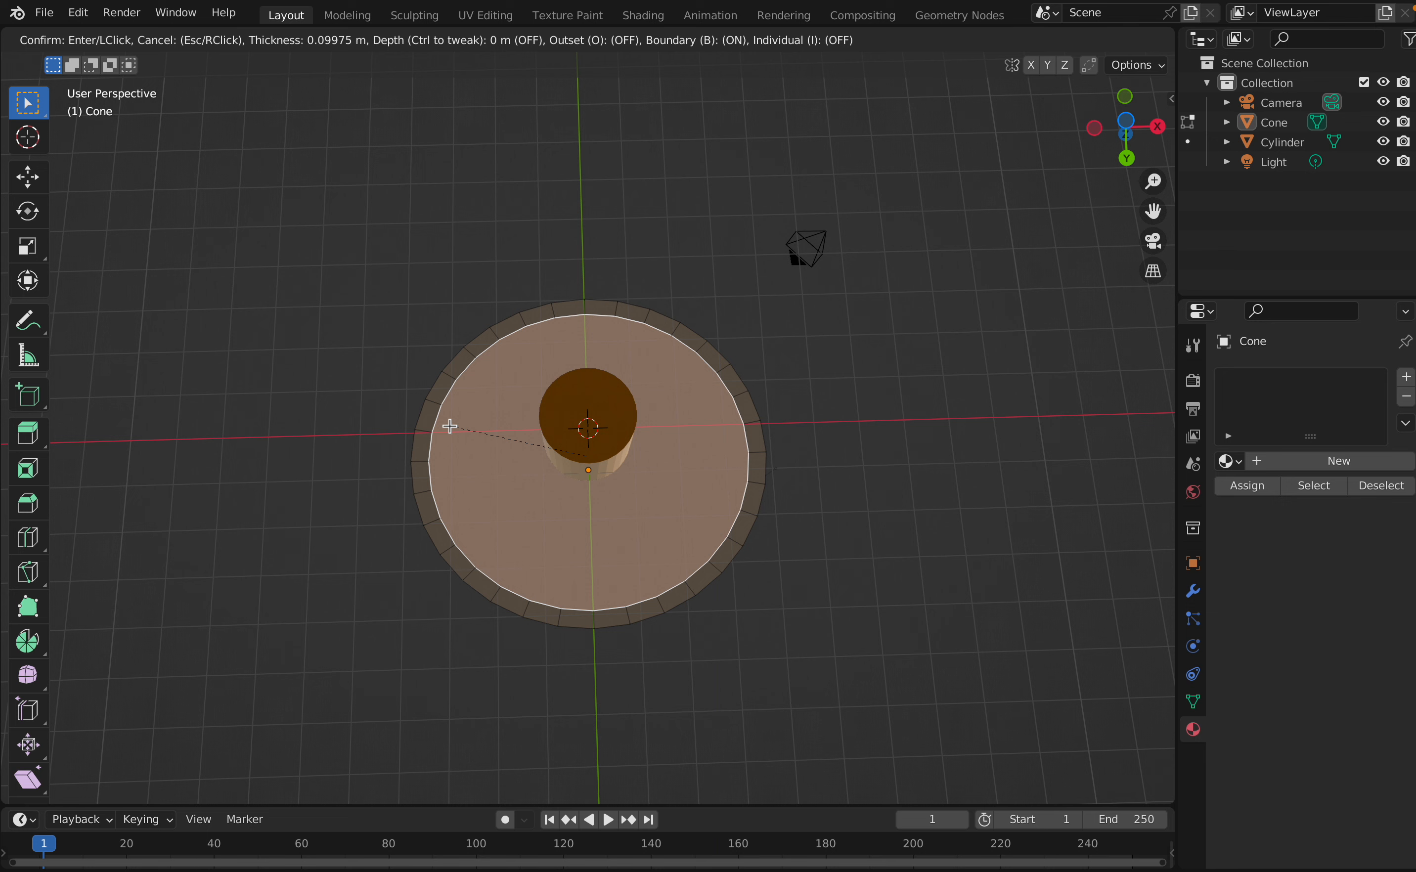
click(449, 426)
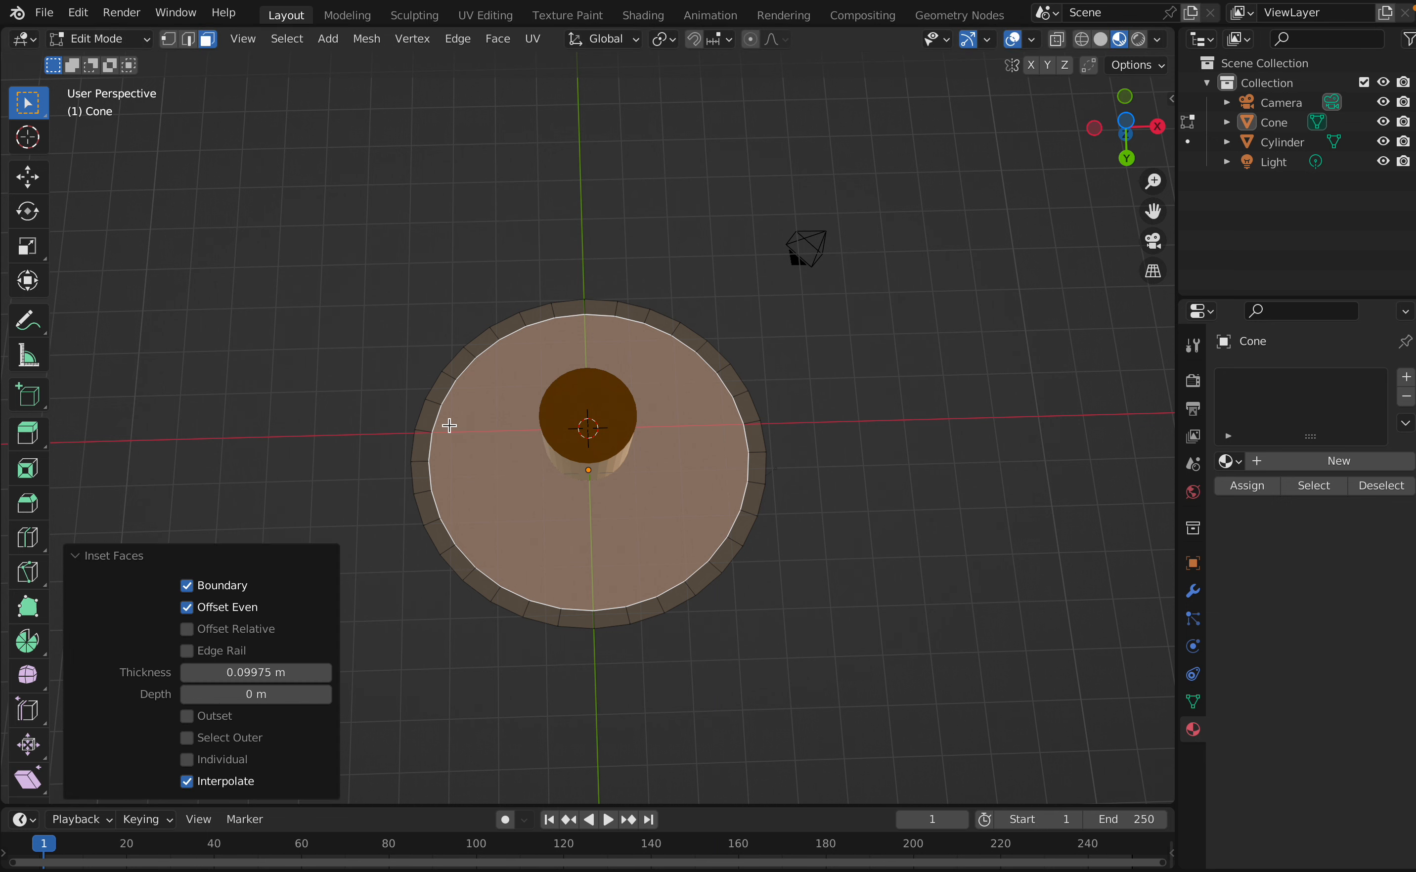
Extrude the inset base face about 0.63 m inward into the cone and check the shape from the side and below.
key(e)
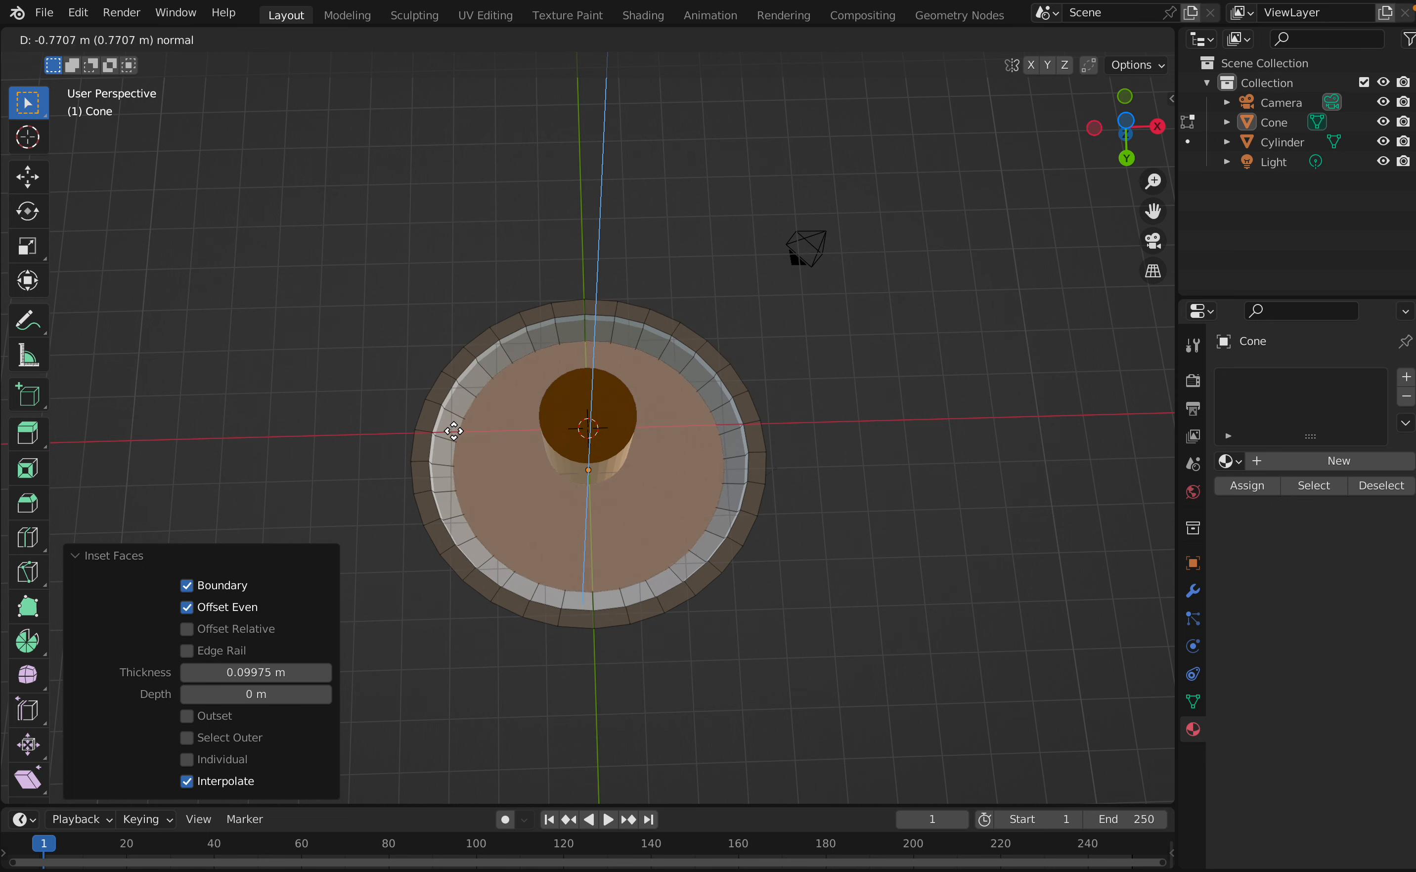
click(453, 430)
key(KP_2)
key(KP_2)
key(KP_2)
key(KP_2)
key(KP_2)
key(KP_8)
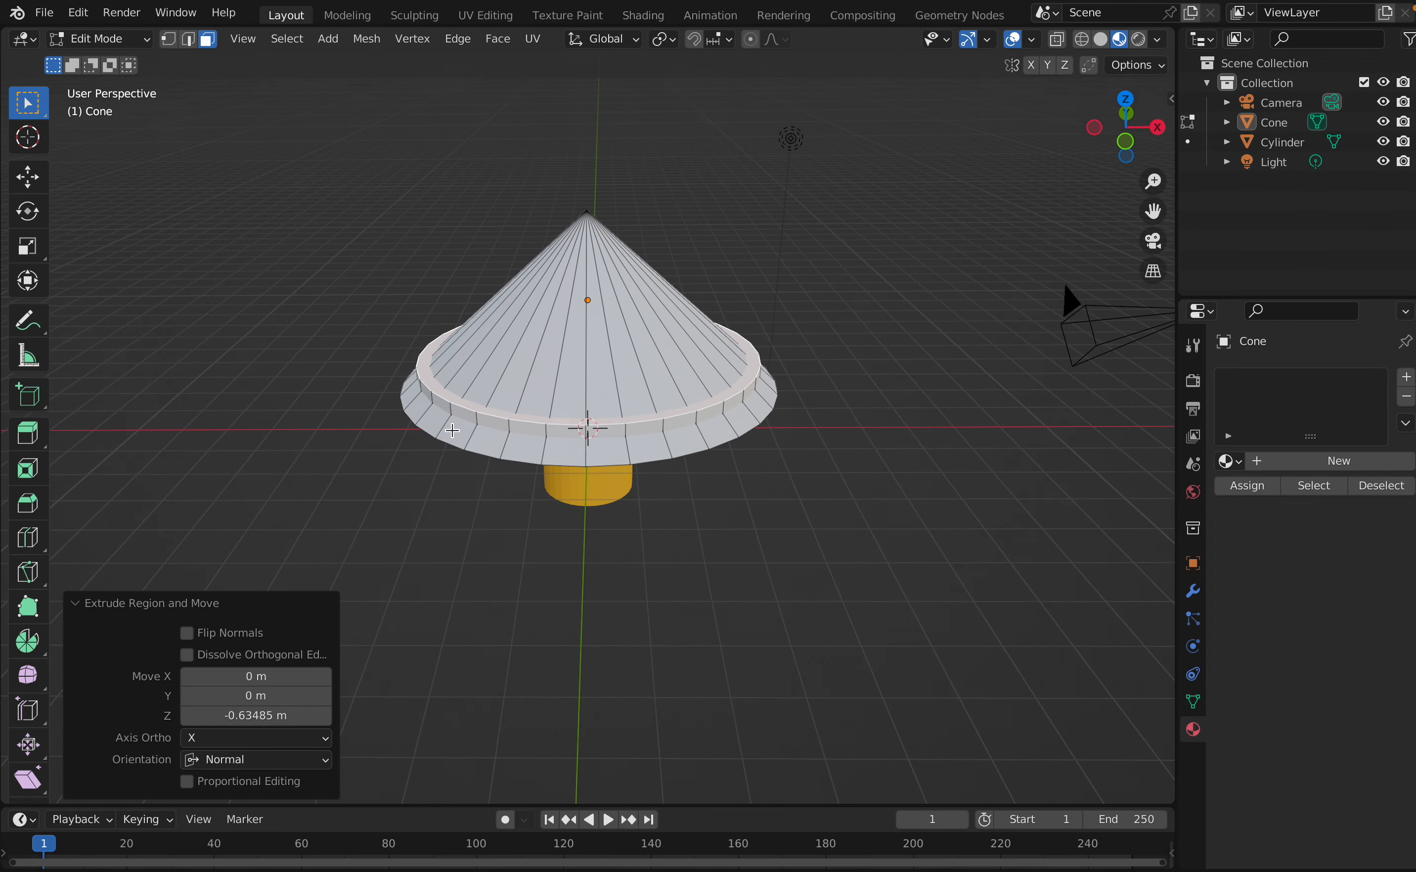
key(KP_2)
key(KP_2)
key(KP_2)
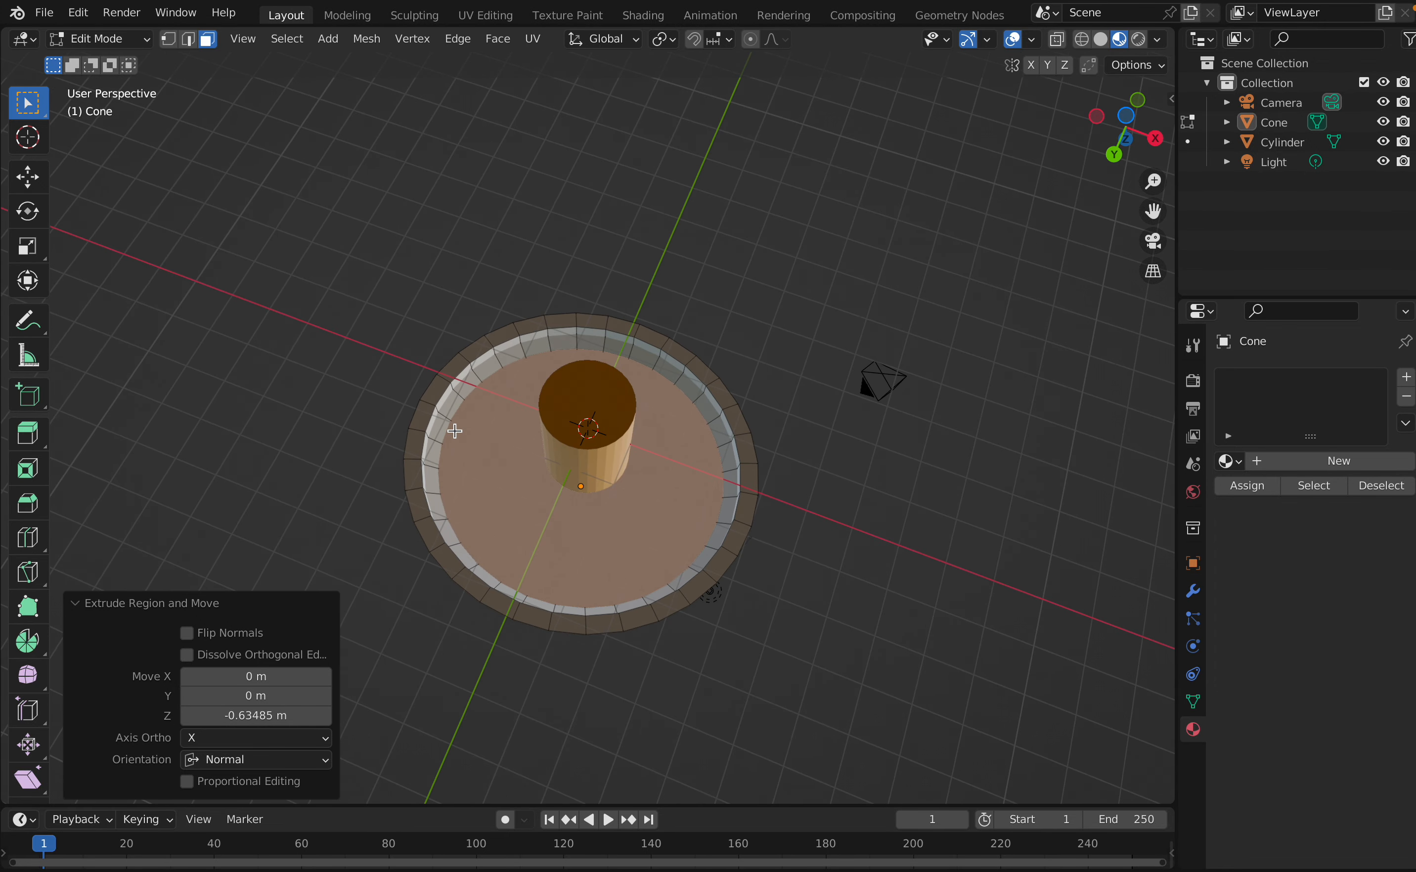
Extrude the cone's inner base face outward along its normal by about 0.42 m, and again by about 0.26 m.
key(e)
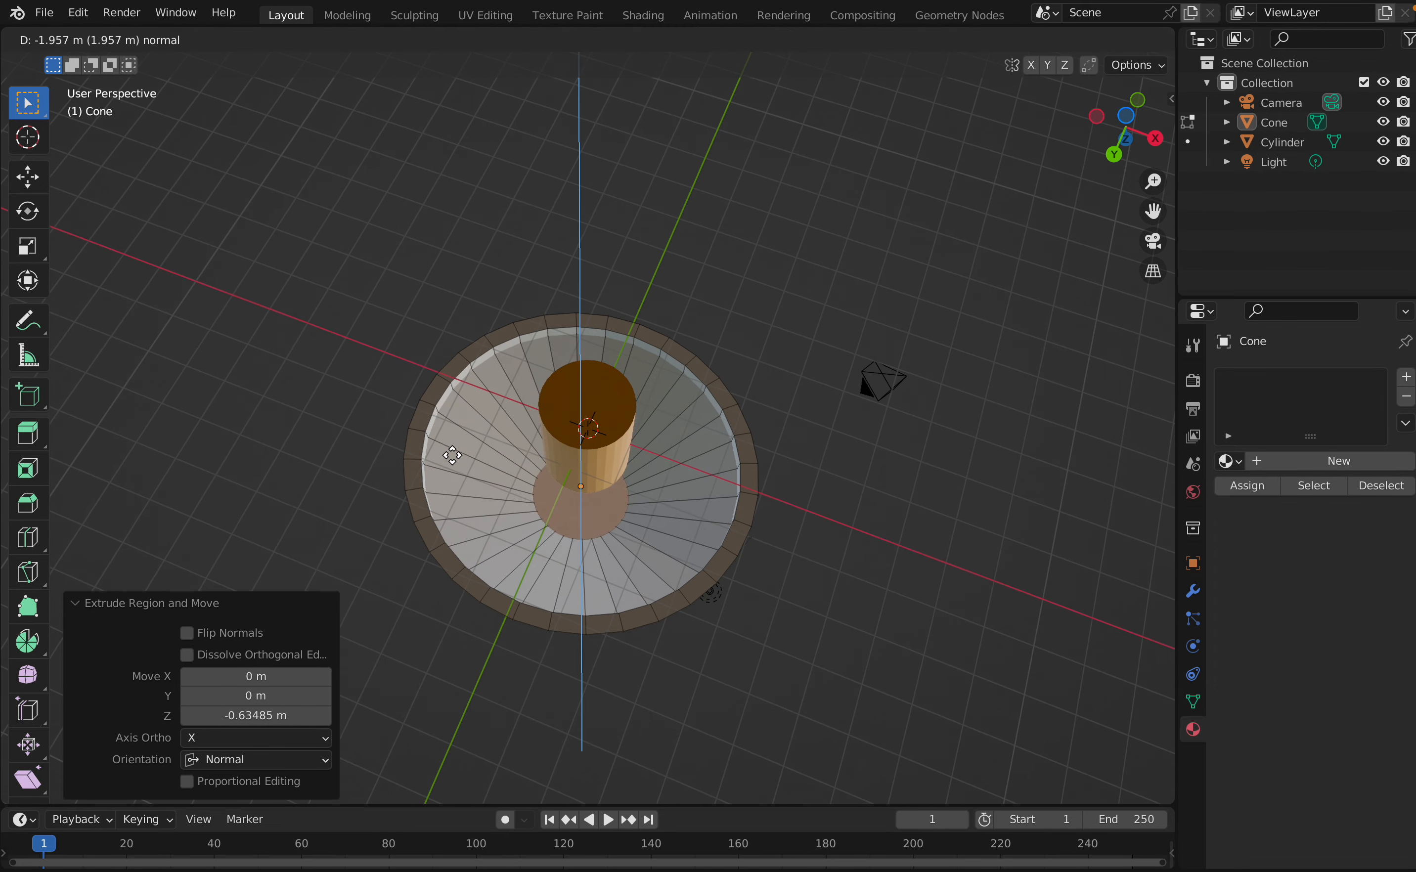
click(462, 425)
middle_drag(462, 425, 462, 425)
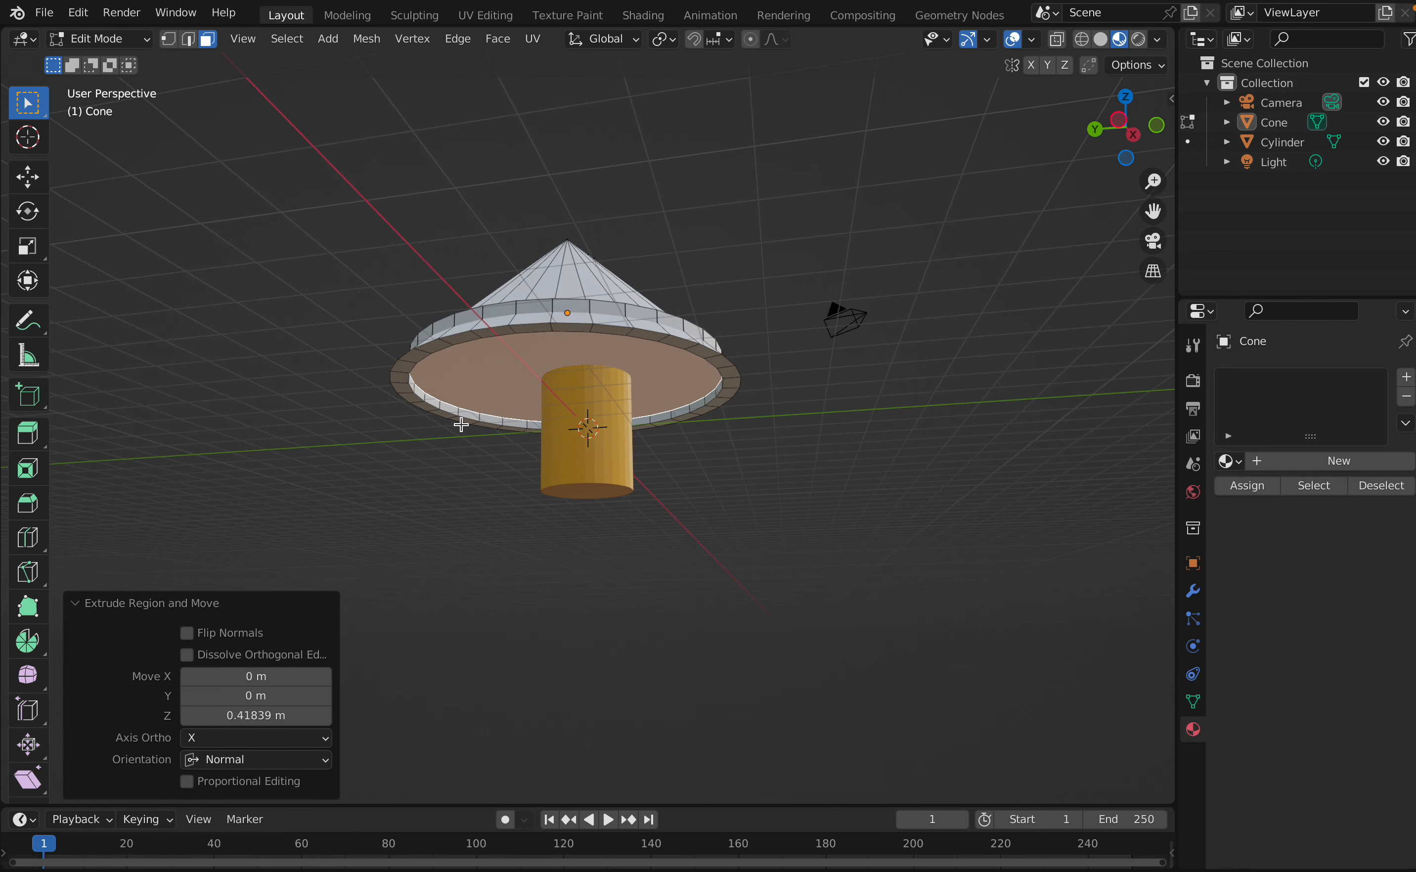
key(e)
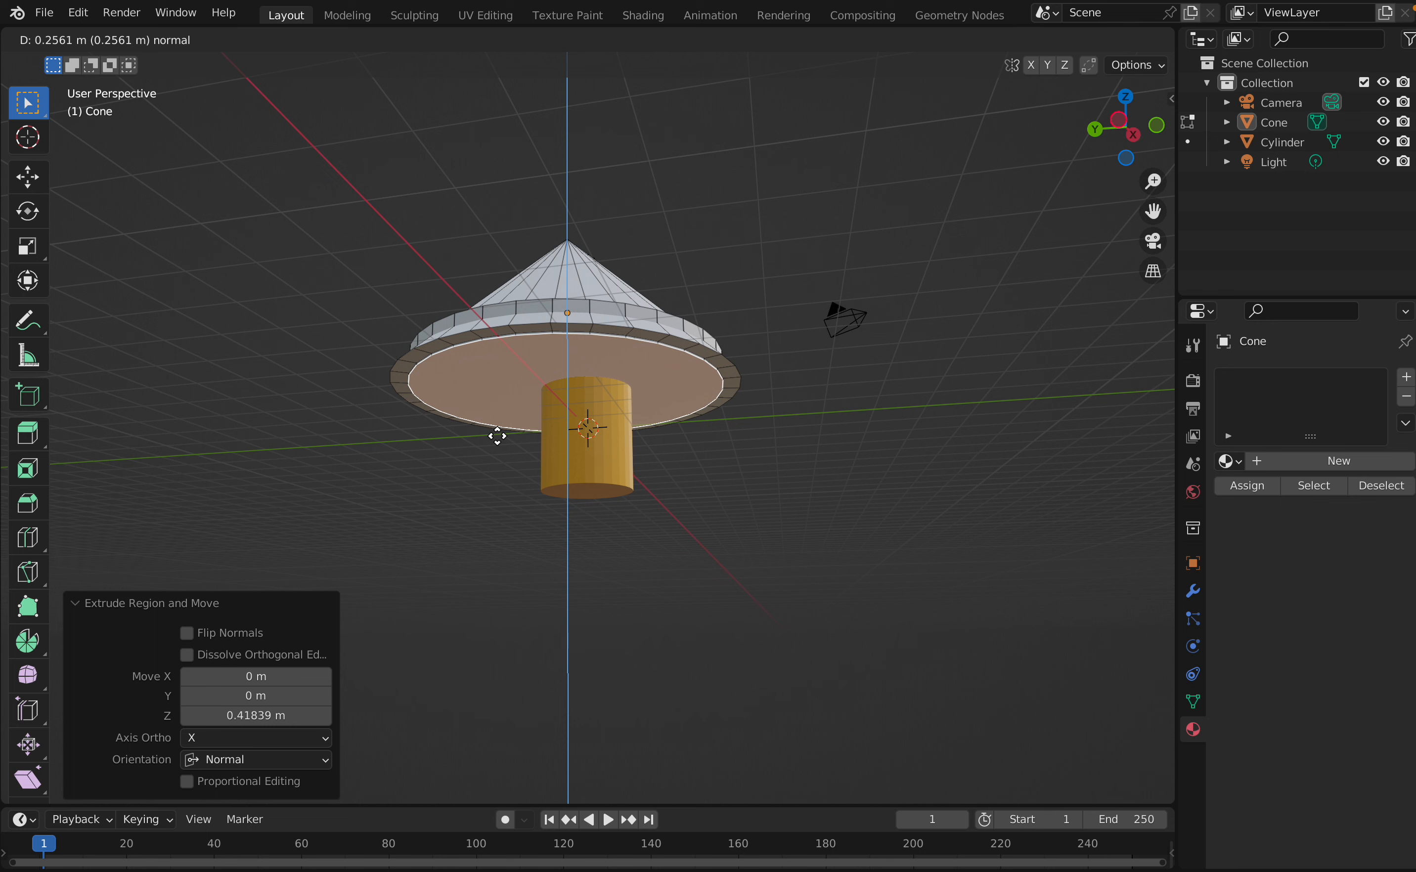
click(497, 436)
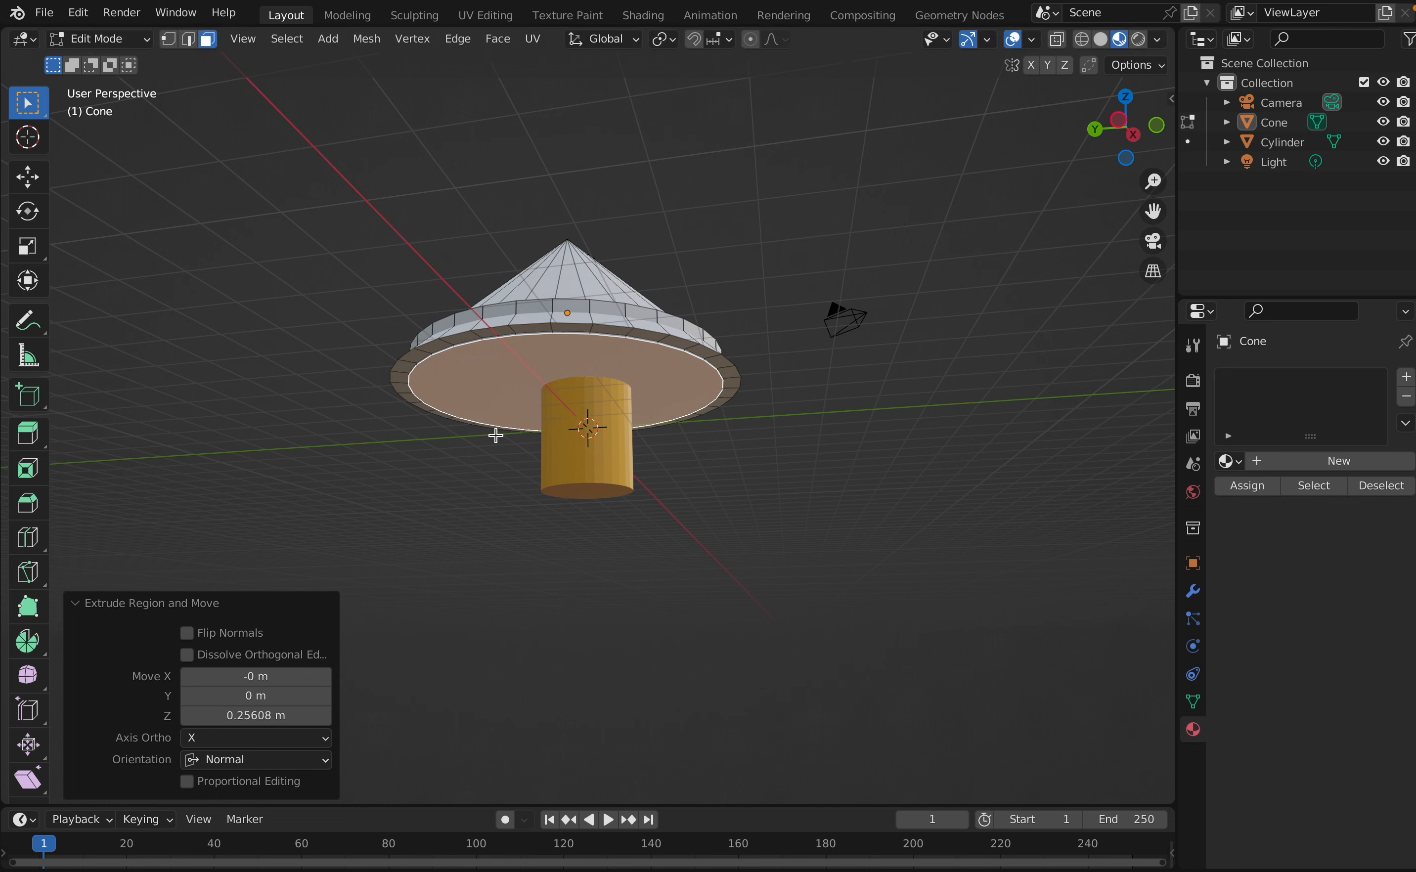